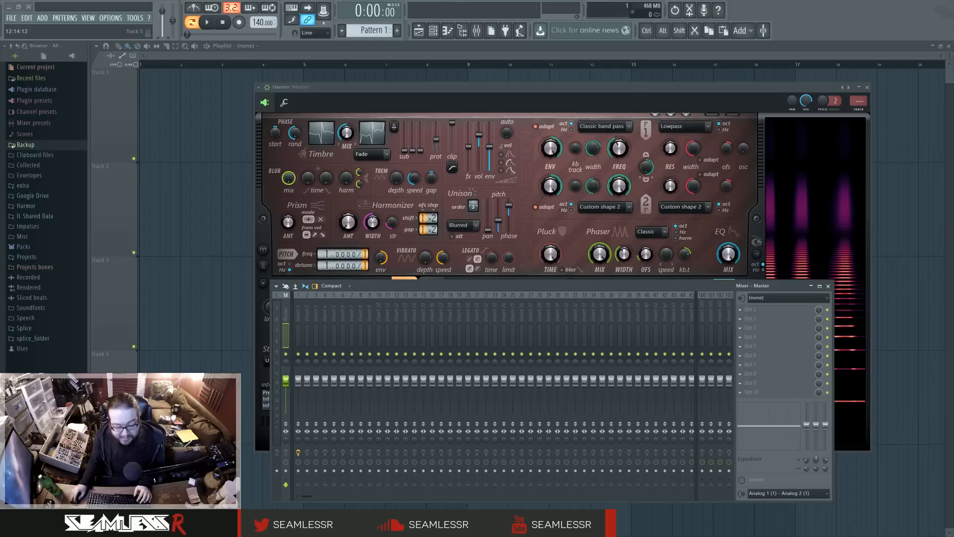
# Audition the recorded sample in Edison on mixer Insert 1, and sweep modulation X in the existing Harmor patch.
pyautogui.click(298, 336)
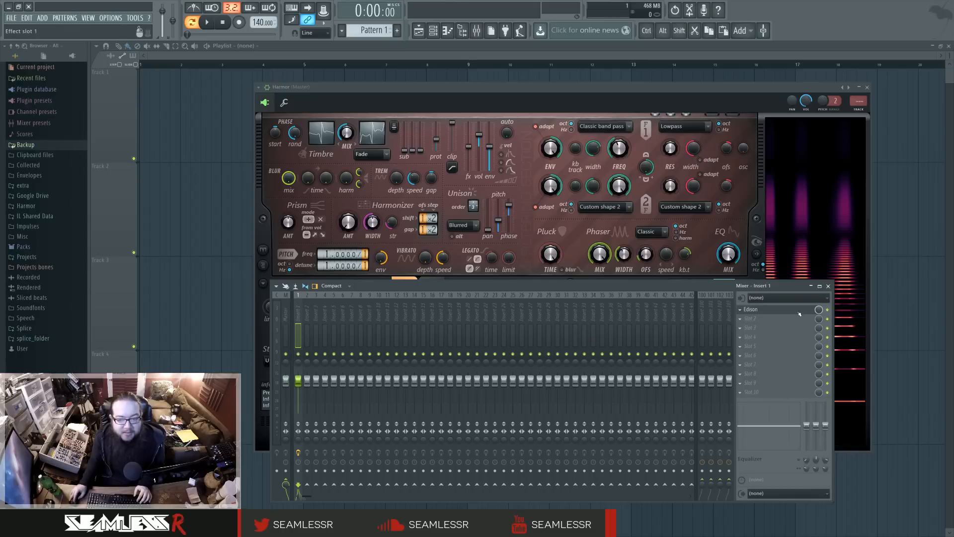
pyautogui.click(795, 312)
pyautogui.click(351, 216)
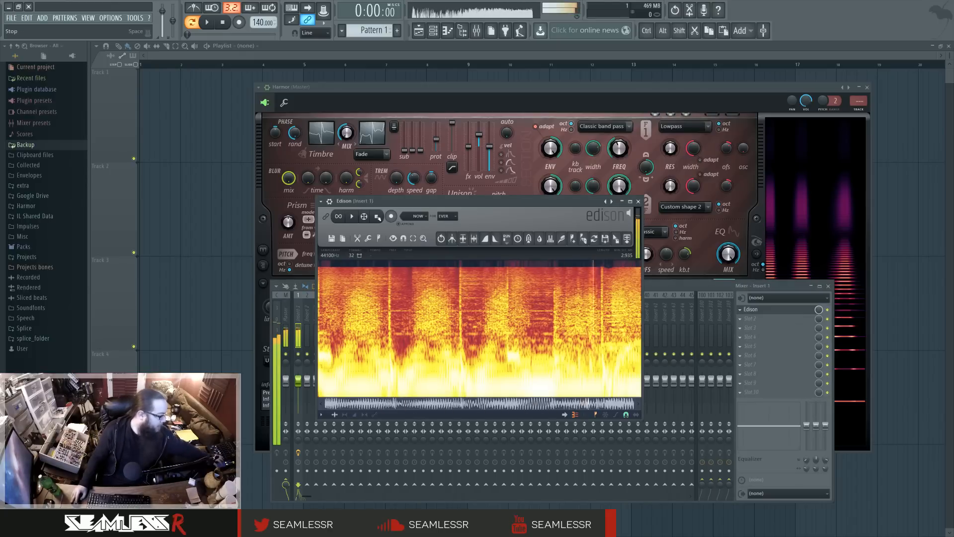
pyautogui.click(377, 217)
pyautogui.click(409, 97)
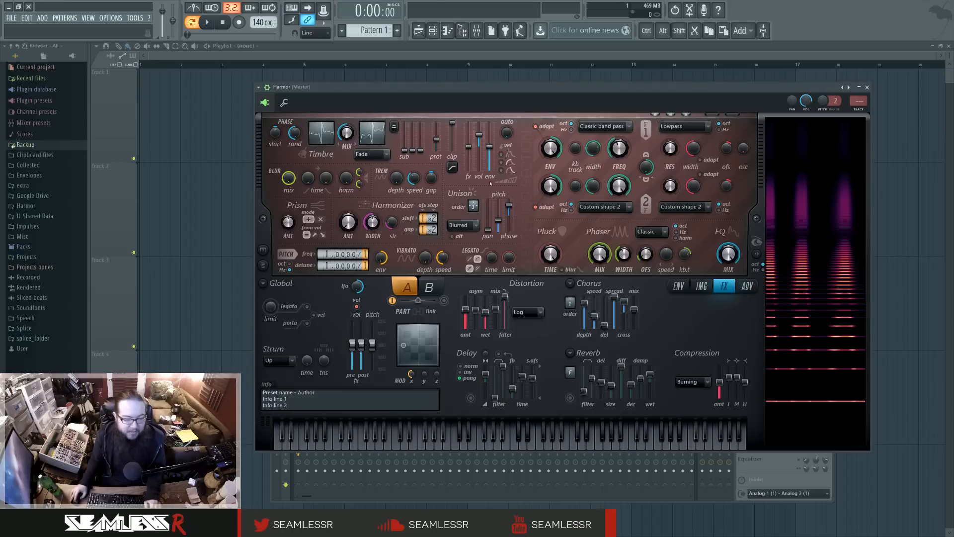
pyautogui.moveTo(412, 374); pyautogui.dragTo(411, 338)
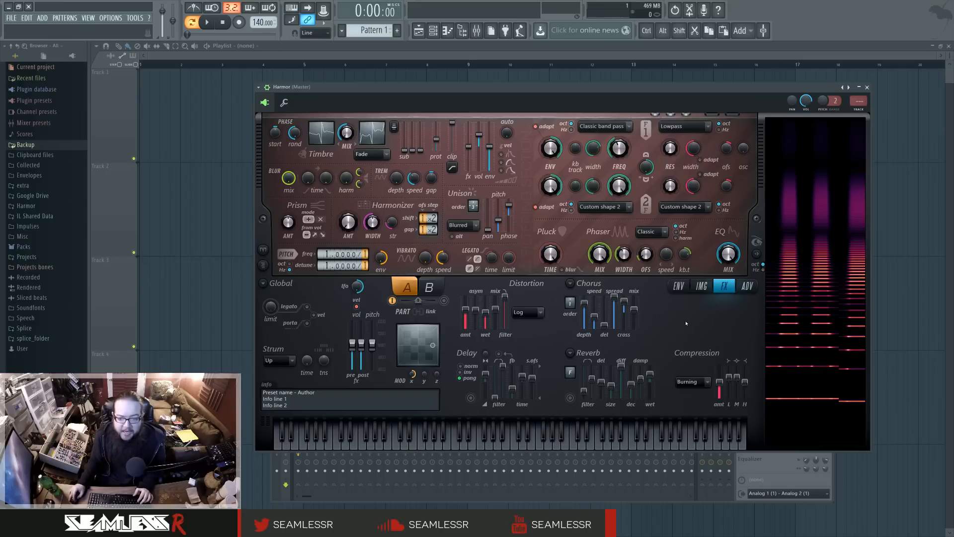
# Add a second Harmor instance from the plugin picker and move its window clear so the spectral display is in view.
pyautogui.middleClick(839, 25)
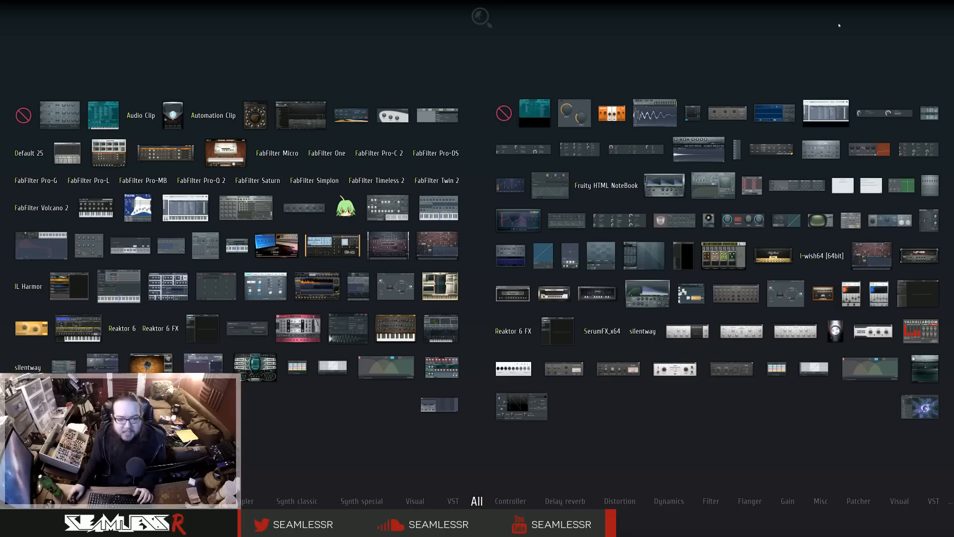
pyautogui.click(789, 19)
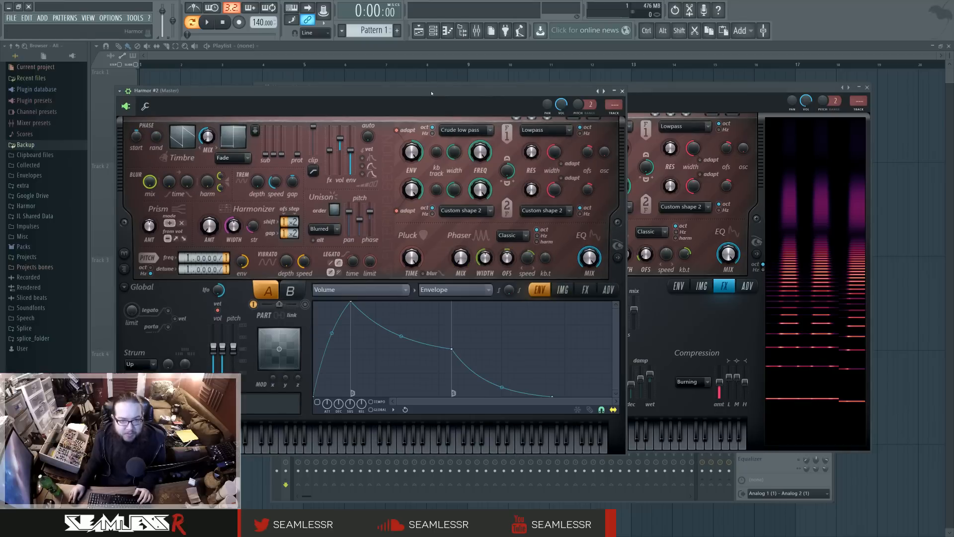
pyautogui.moveTo(441, 98); pyautogui.dragTo(510, 114)
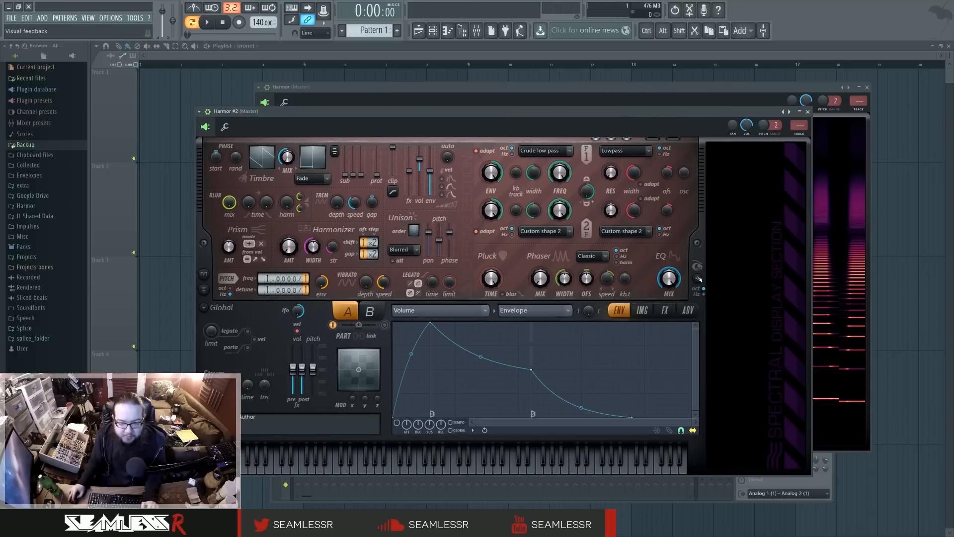
# Set filter 1 of the new Harmor to Classic band pass and sweep its frequency.
pyautogui.click(548, 151)
pyautogui.click(558, 178)
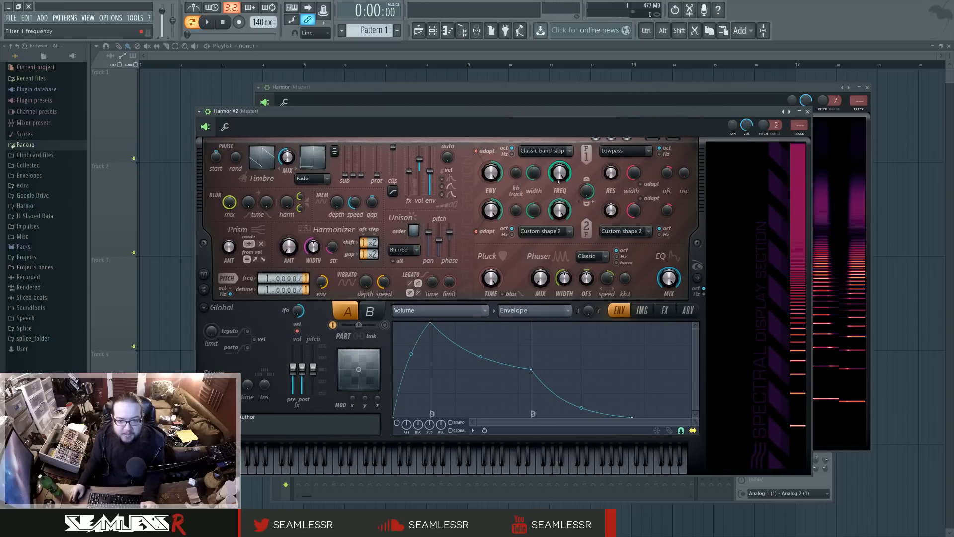
pyautogui.click(552, 152)
pyautogui.click(560, 171)
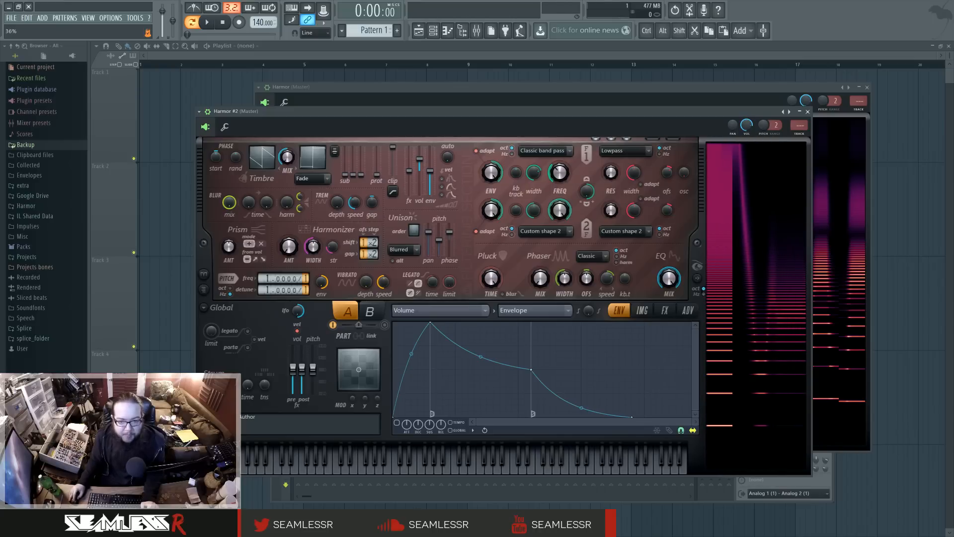
# Map the filter 1 frequency to modulation X, lowering the curve's end to the centre line and raising its start slightly above the bottom.
pyautogui.rightClick(558, 193)
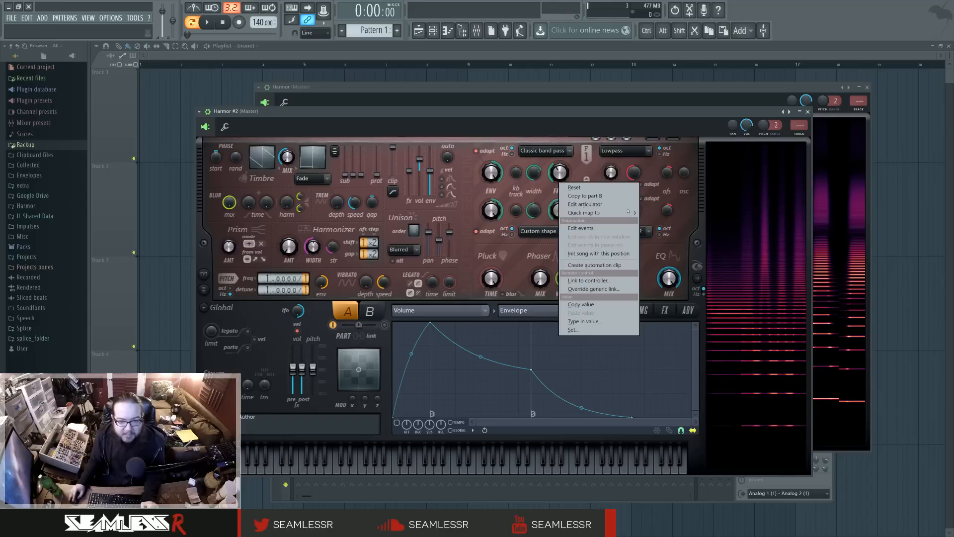
pyautogui.moveTo(597, 213)
pyautogui.click(666, 221)
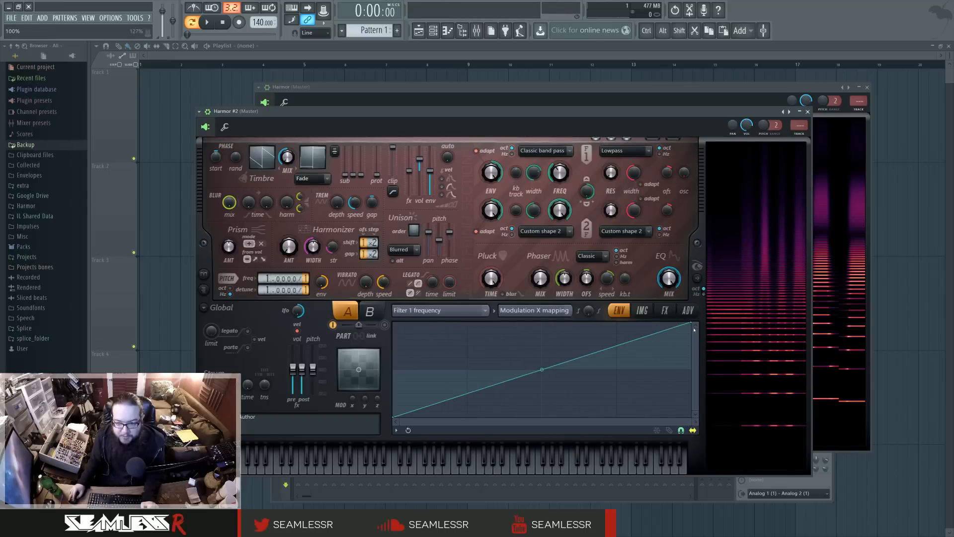
pyautogui.moveTo(690, 324); pyautogui.dragTo(482, 395)
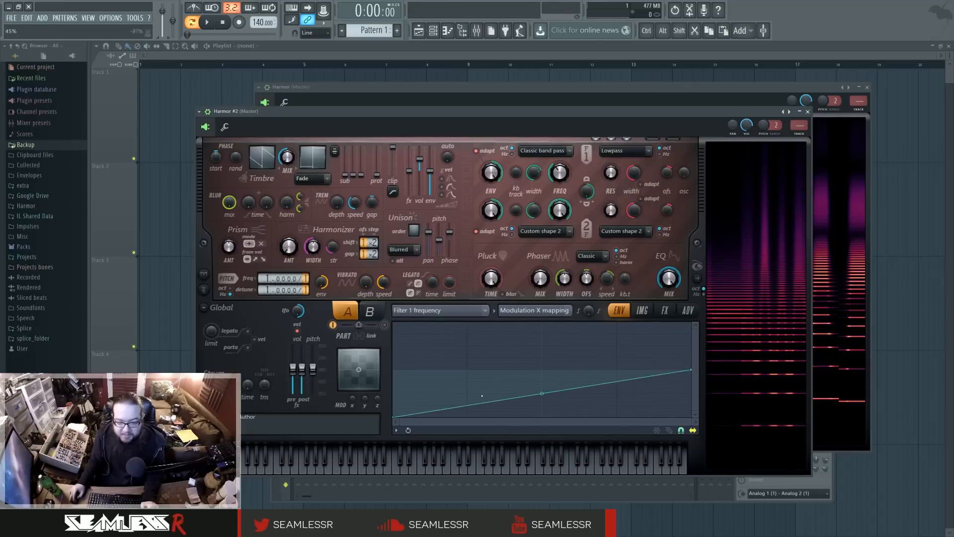
pyautogui.moveTo(394, 417); pyautogui.dragTo(393, 409)
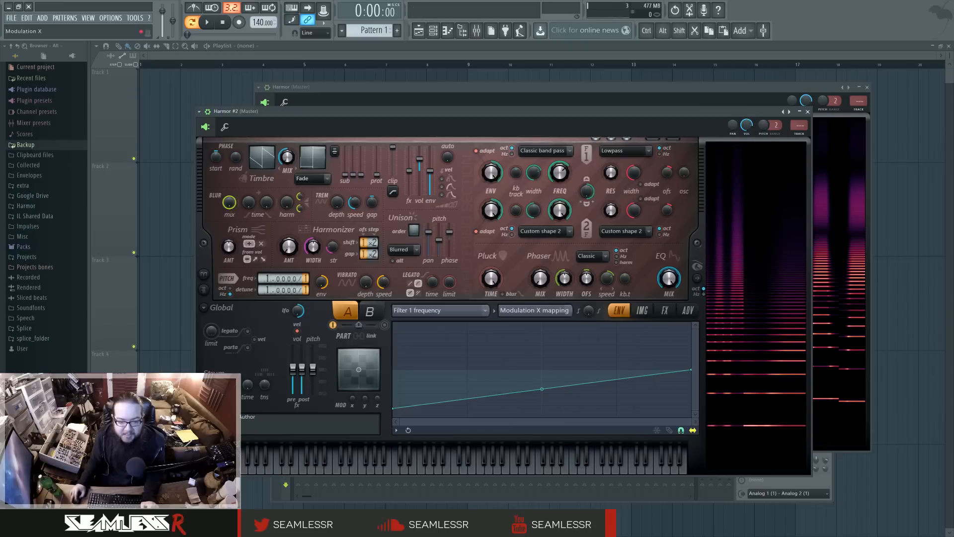
# Sweep modulation X to test the filter, and raise the filter 1 frequency curve's start to about a quarter of the graph height.
pyautogui.moveTo(359, 369); pyautogui.dragTo(374, 369)
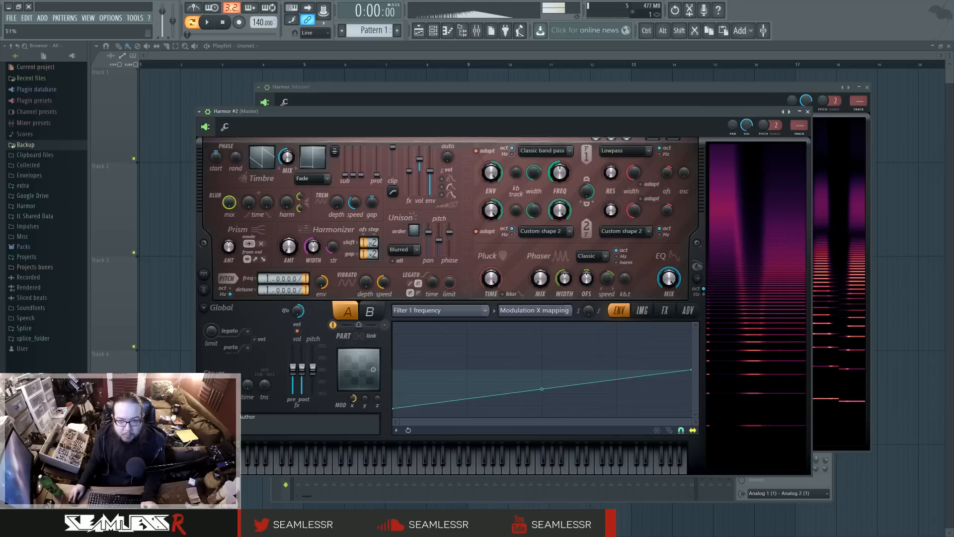
pyautogui.moveTo(354, 399)
pyautogui.mouseDown()
pyautogui.moveTo(353, 452)
pyautogui.moveTo(353, 410)
pyautogui.moveTo(354, 427)
pyautogui.moveTo(392, 393)
pyautogui.moveTo(353, 394)
pyautogui.moveTo(353, 381)
pyautogui.moveTo(353, 413)
pyautogui.moveTo(353, 383)
pyautogui.mouseUp()
pyautogui.moveTo(353, 383); pyautogui.dragTo(353, 415)
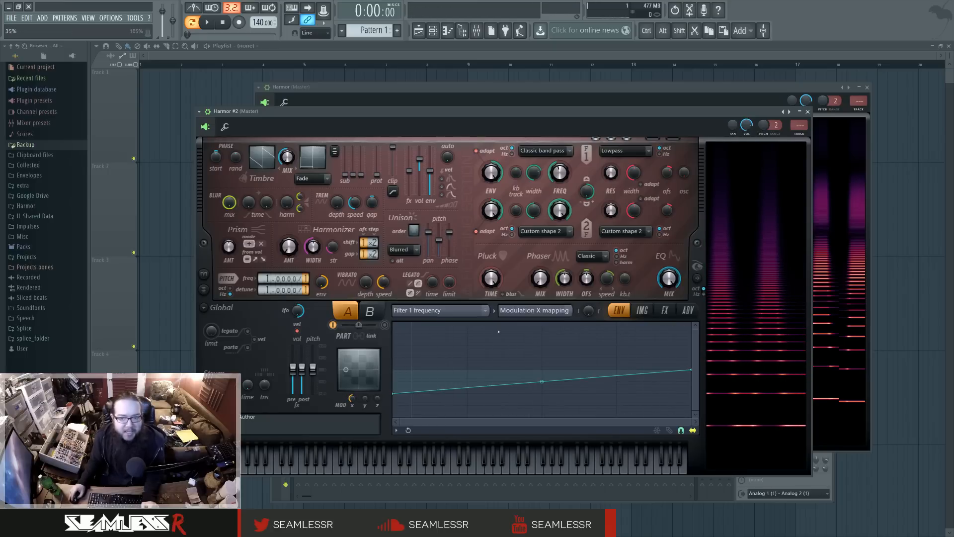
# Turn up the phaser mix and map the phaser offset to modulation X.
pyautogui.moveTo(539, 281); pyautogui.dragTo(539, 244)
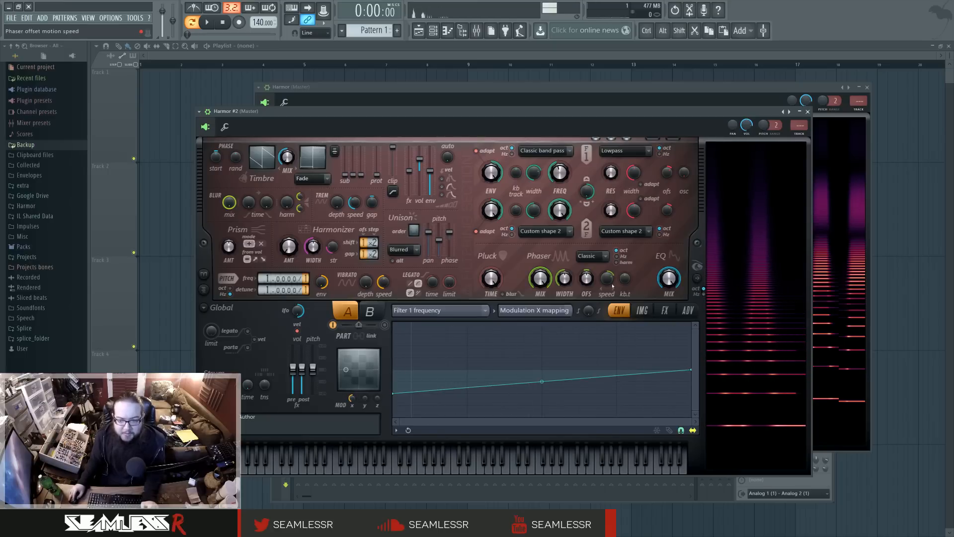
pyautogui.moveTo(347, 404); pyautogui.dragTo(348, 378)
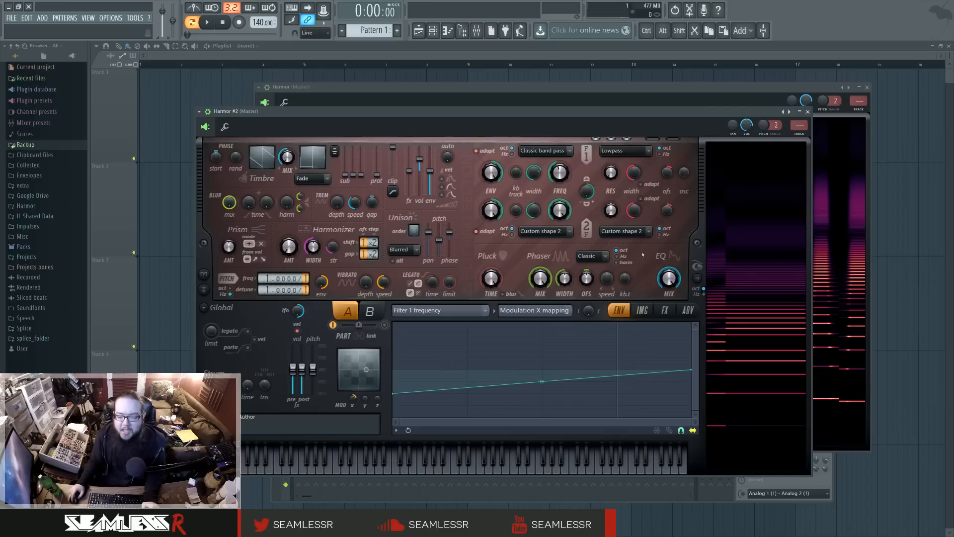
pyautogui.rightClick(584, 287)
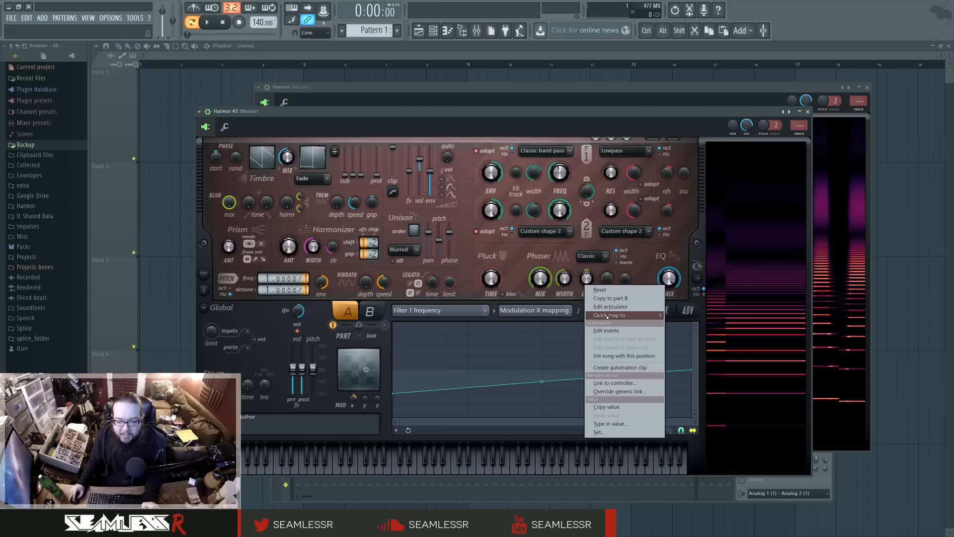
pyautogui.click(678, 319)
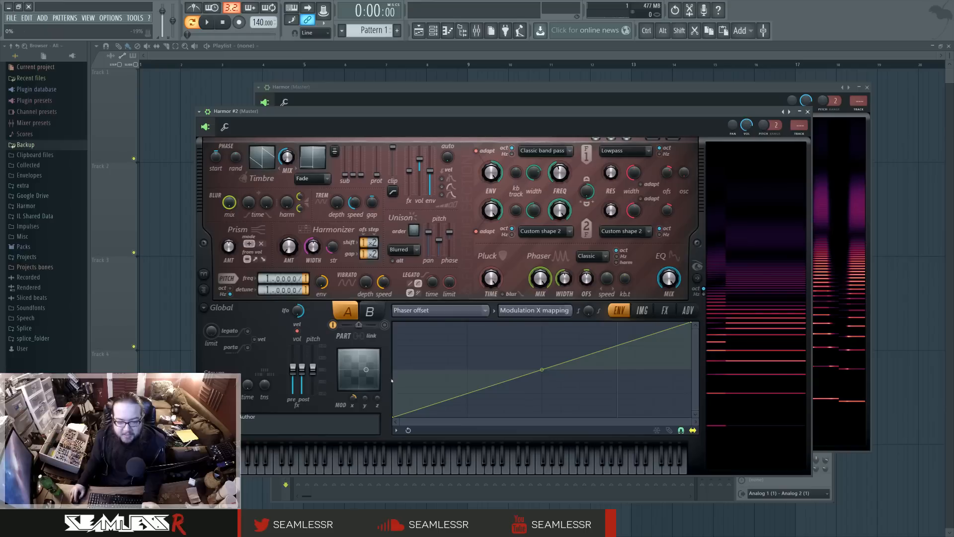
# Narrow the phaser offset's modulation X curve so it rises from about one quarter to three quarters of the graph height.
pyautogui.moveTo(353, 398); pyautogui.dragTo(353, 394)
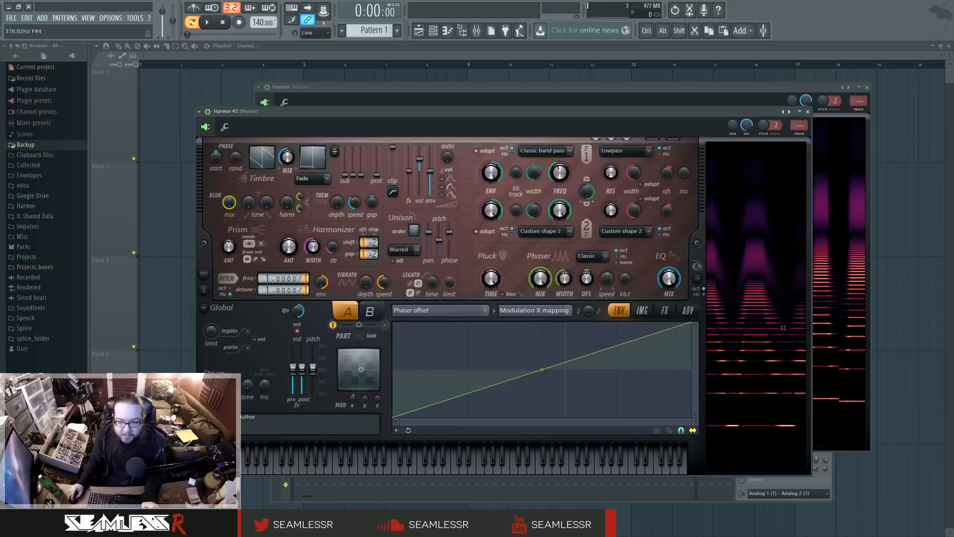
pyautogui.moveTo(692, 324); pyautogui.dragTo(691, 345)
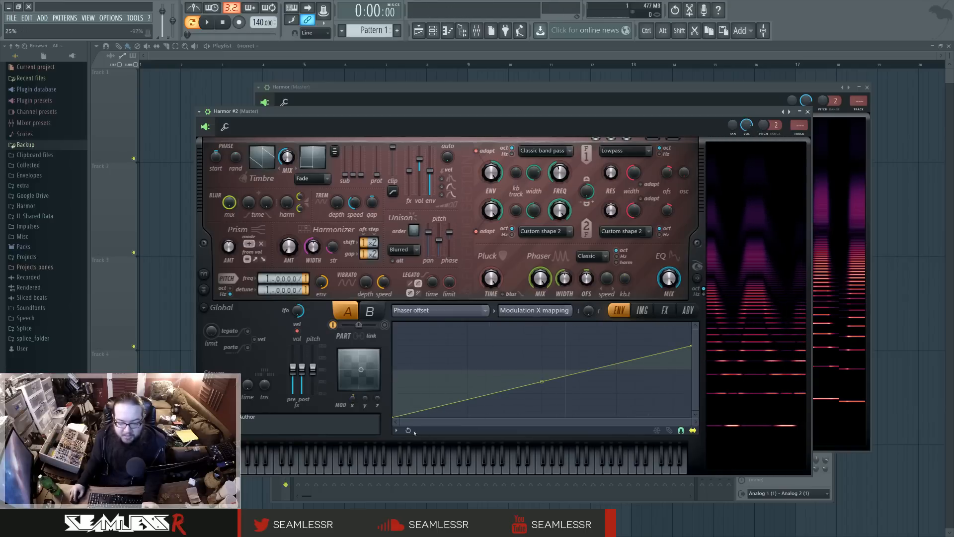
pyautogui.moveTo(395, 420); pyautogui.dragTo(394, 394)
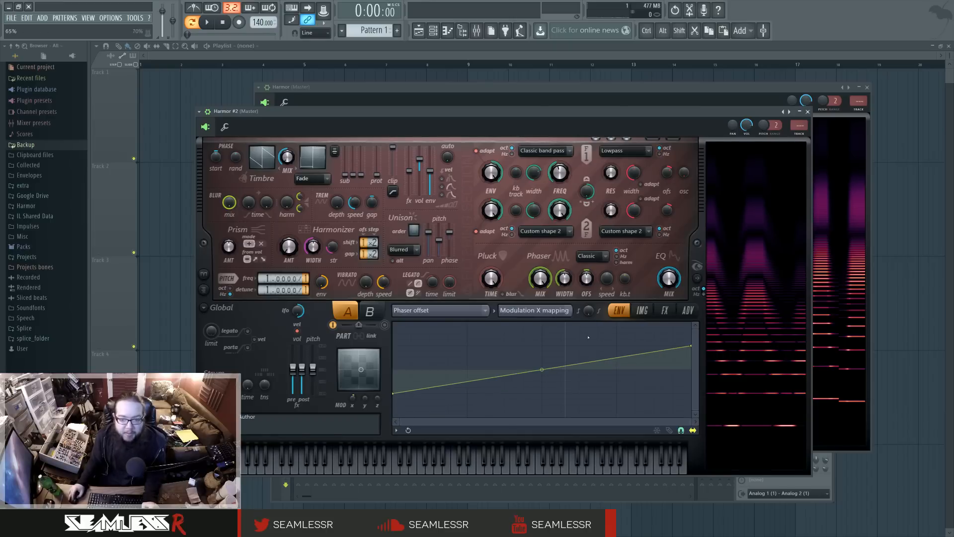
# Map the phaser width to modulation X with a shallow curve rising from just below to just above the centre line.
pyautogui.rightClick(564, 279)
pyautogui.moveTo(631, 309)
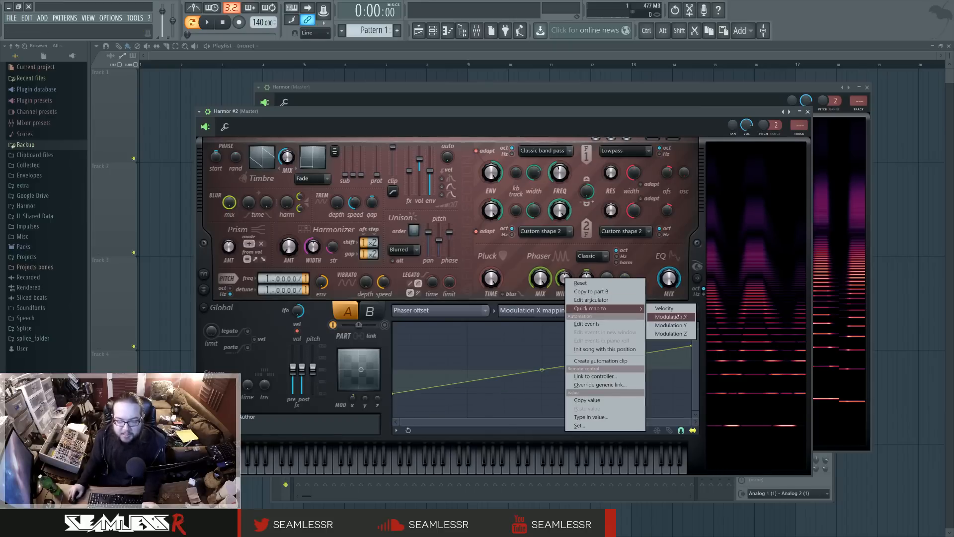
pyautogui.click(671, 316)
pyautogui.moveTo(564, 279)
pyautogui.mouseDown()
pyautogui.moveTo(564, 264)
pyautogui.moveTo(564, 281)
pyautogui.mouseUp()
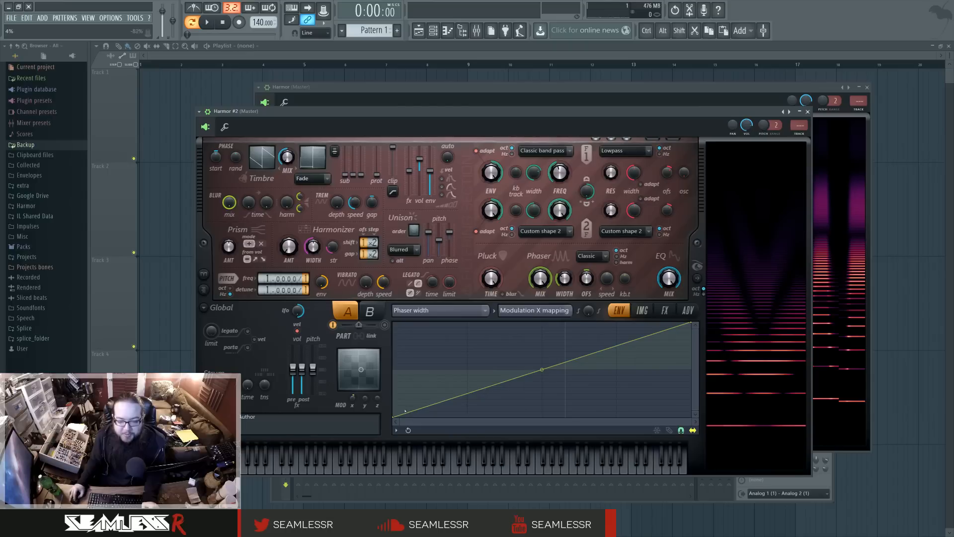
pyautogui.moveTo(395, 416); pyautogui.dragTo(393, 375)
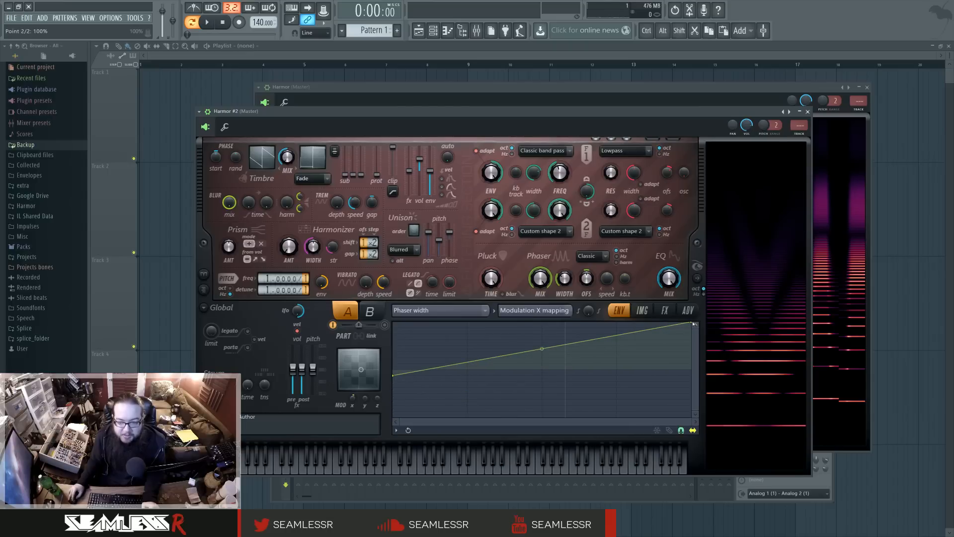
pyautogui.moveTo(694, 324); pyautogui.dragTo(691, 364)
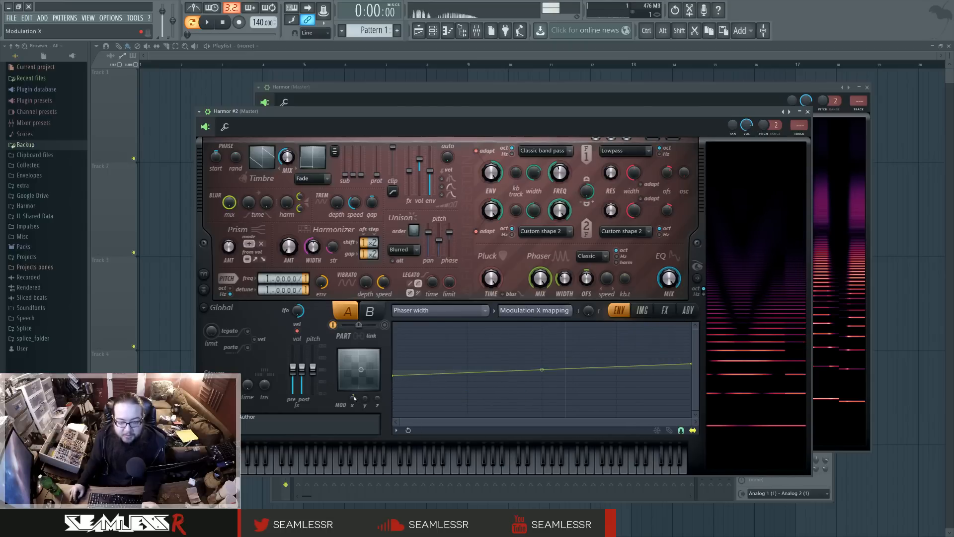
# Audition the modulation X sweep, and invert the phaser width curve so it falls gently from just above to just below the centre line.
pyautogui.moveTo(353, 398); pyautogui.dragTo(353, 385)
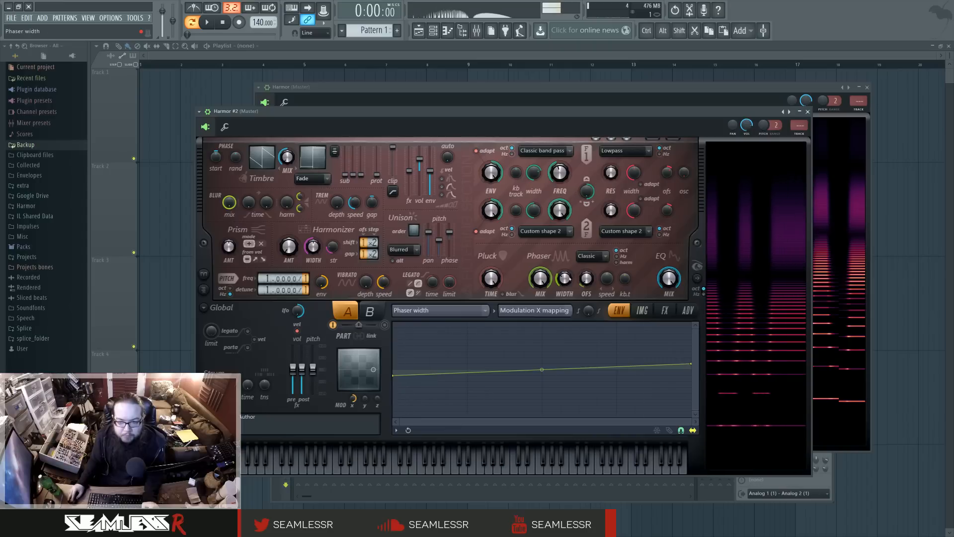
pyautogui.moveTo(570, 279); pyautogui.dragTo(569, 266)
pyautogui.moveTo(354, 398); pyautogui.dragTo(353, 432)
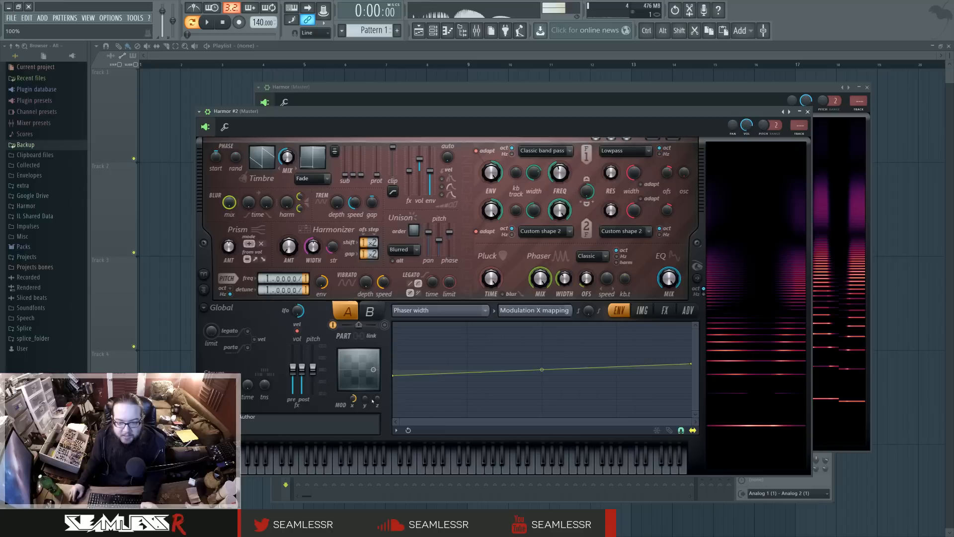
pyautogui.moveTo(398, 373); pyautogui.dragTo(395, 363)
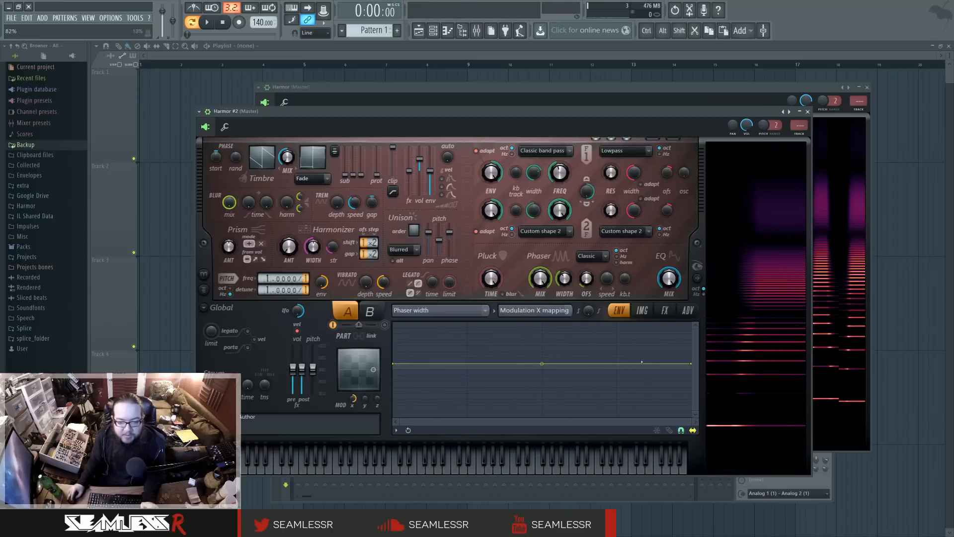
pyautogui.moveTo(688, 365); pyautogui.dragTo(690, 375)
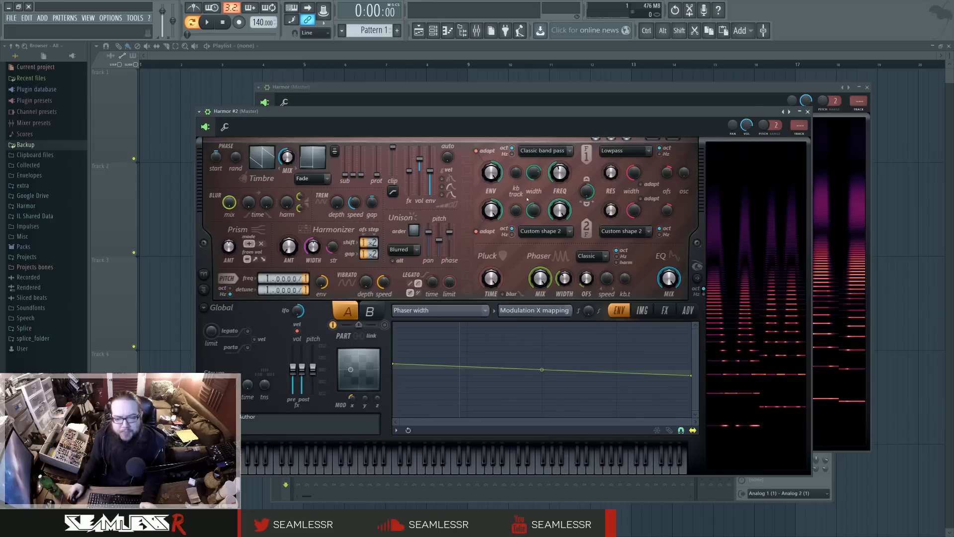
# Close the second Harmor window and open Edison on mixer Insert 1.
pyautogui.click(808, 111)
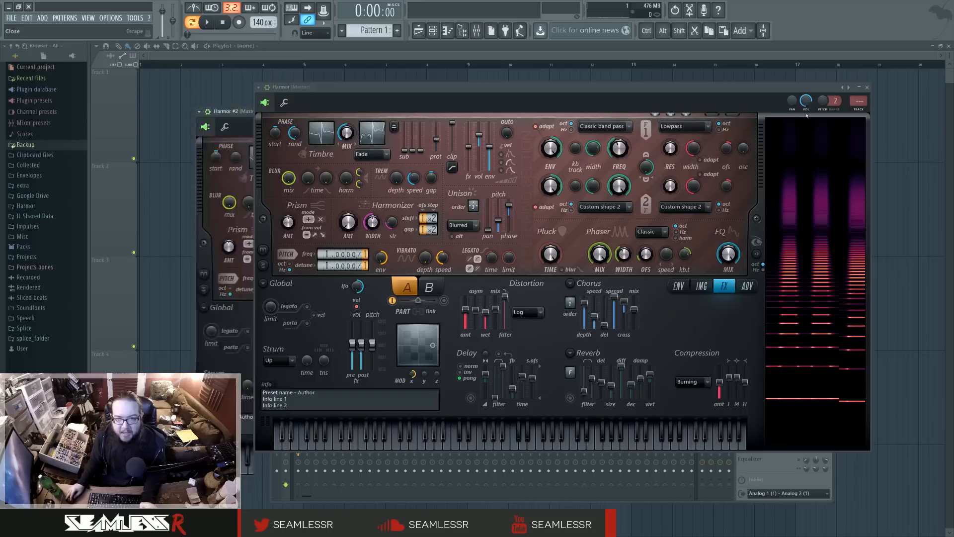
pyautogui.click(477, 30)
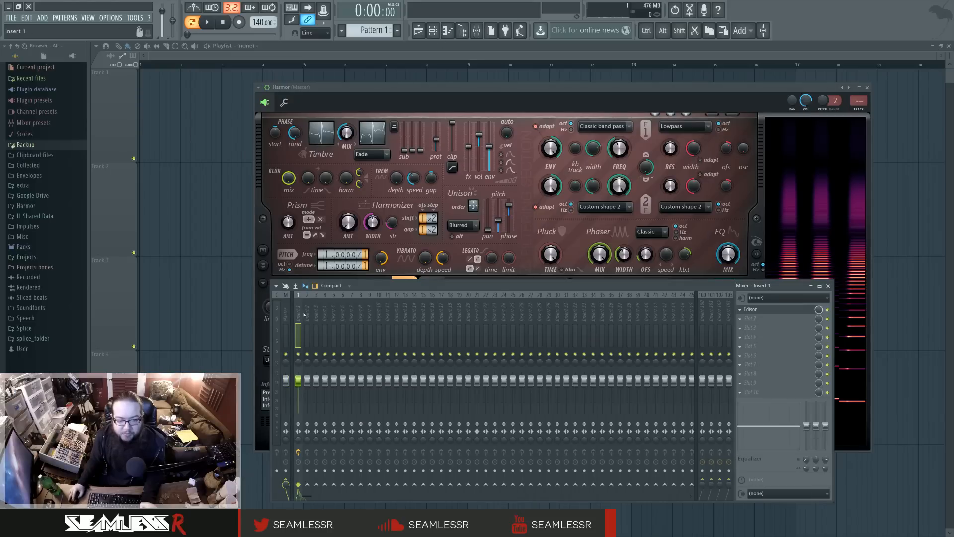
pyautogui.click(751, 309)
# Play and stop the recorded sample in Edison, and enlarge the window to examine its spectrum.
pyautogui.click(357, 217)
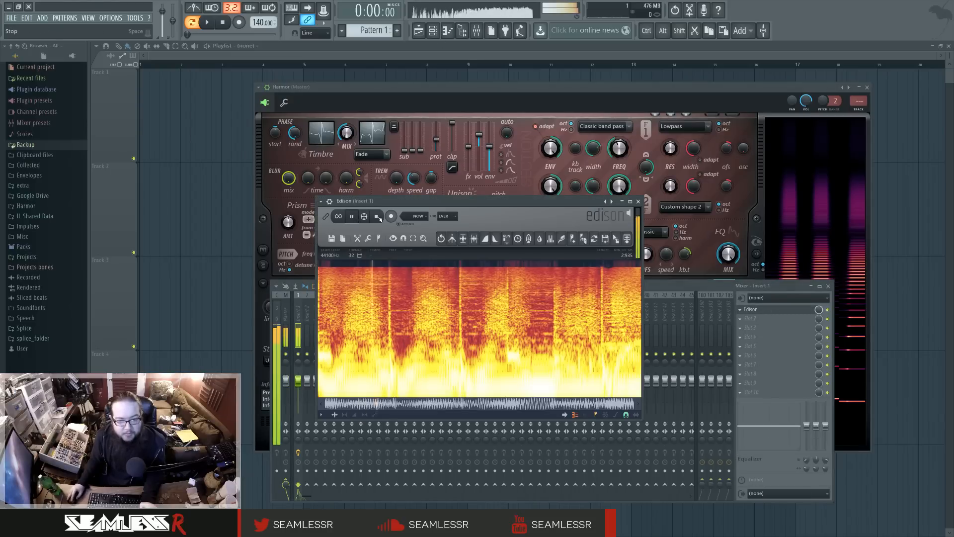
pyautogui.click(357, 216)
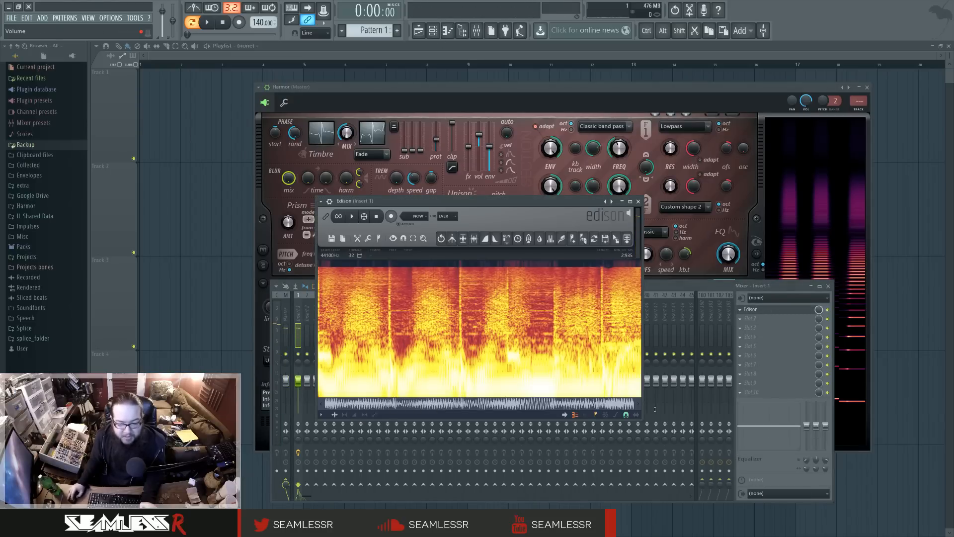
pyautogui.moveTo(642, 419); pyautogui.dragTo(816, 493)
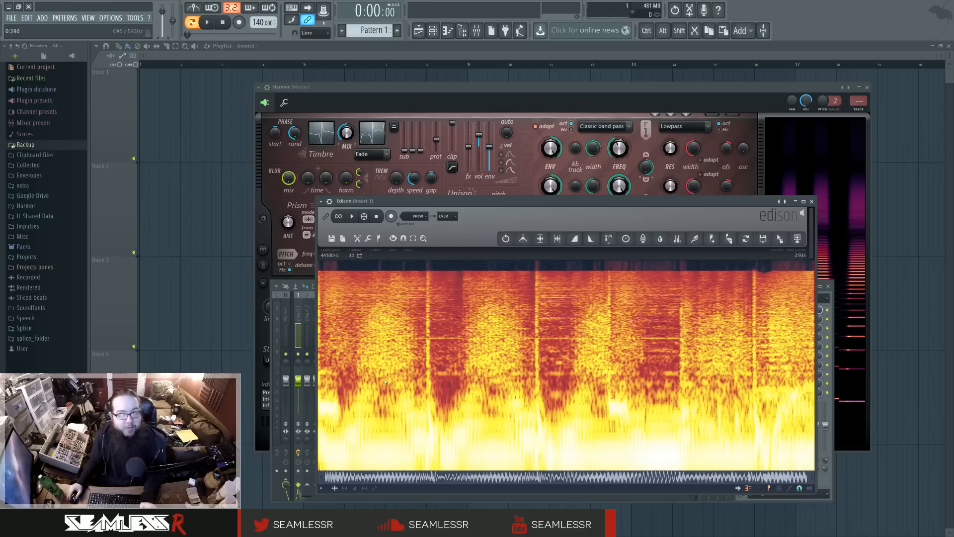
# Bring the Harmor window back in front of Edison, and audition the modulation X sweep together with changes to the phaser width.
pyautogui.click(480, 90)
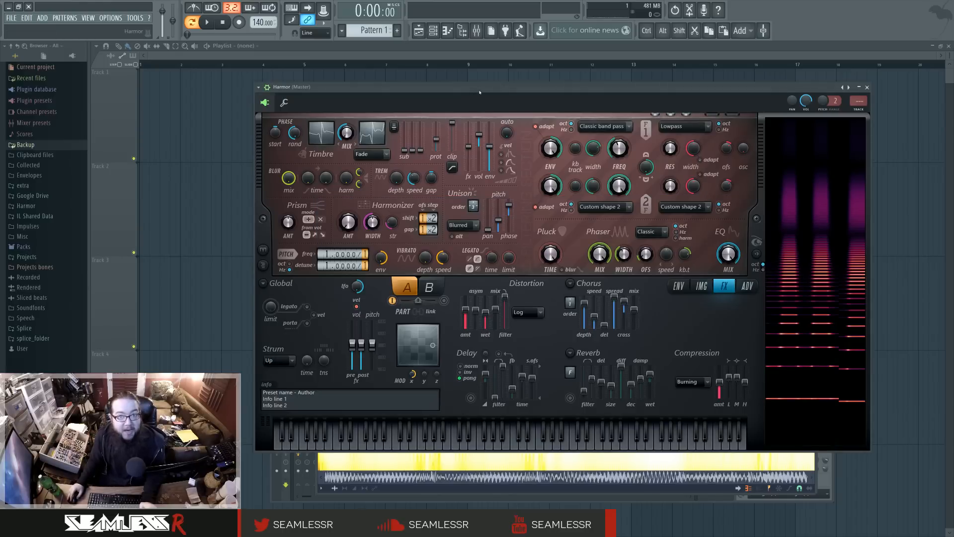
pyautogui.moveTo(485, 89); pyautogui.dragTo(471, 92)
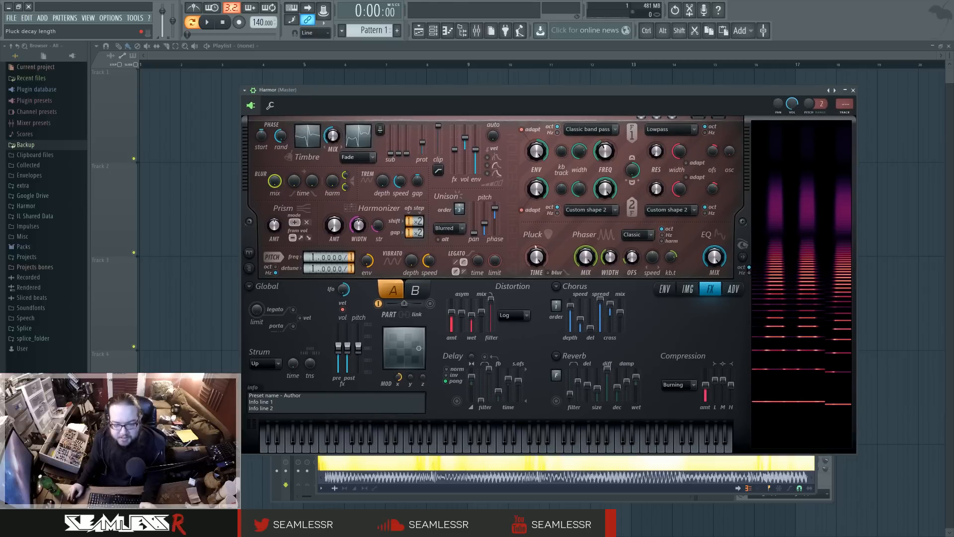
pyautogui.moveTo(399, 377)
pyautogui.mouseDown()
pyautogui.moveTo(398, 391)
pyautogui.moveTo(399, 377)
pyautogui.mouseUp()
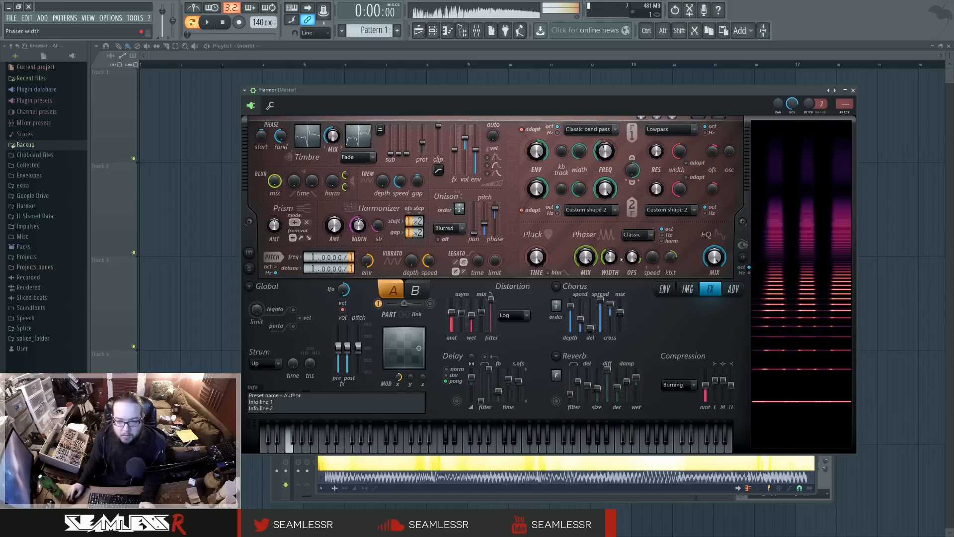
pyautogui.moveTo(398, 377); pyautogui.dragTo(397, 338)
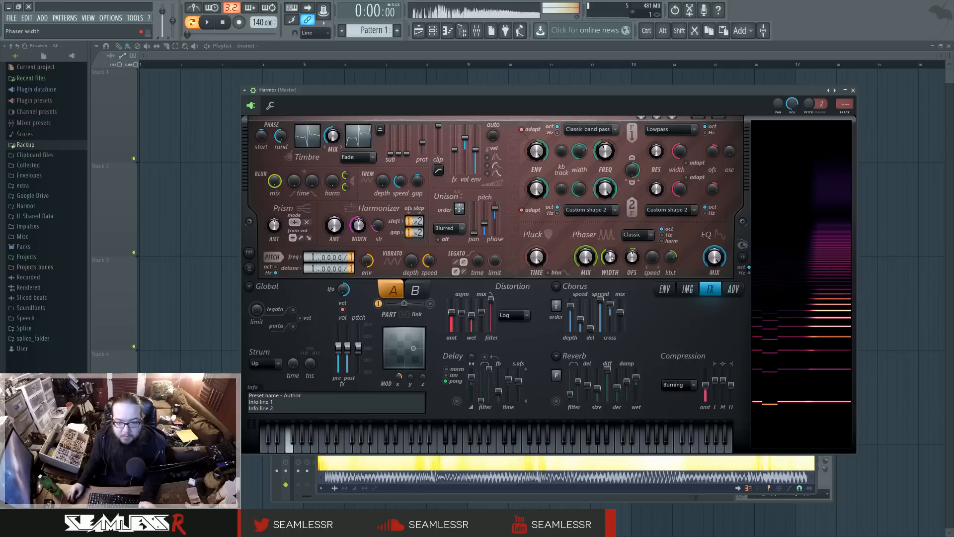
pyautogui.moveTo(611, 258); pyautogui.dragTo(611, 282)
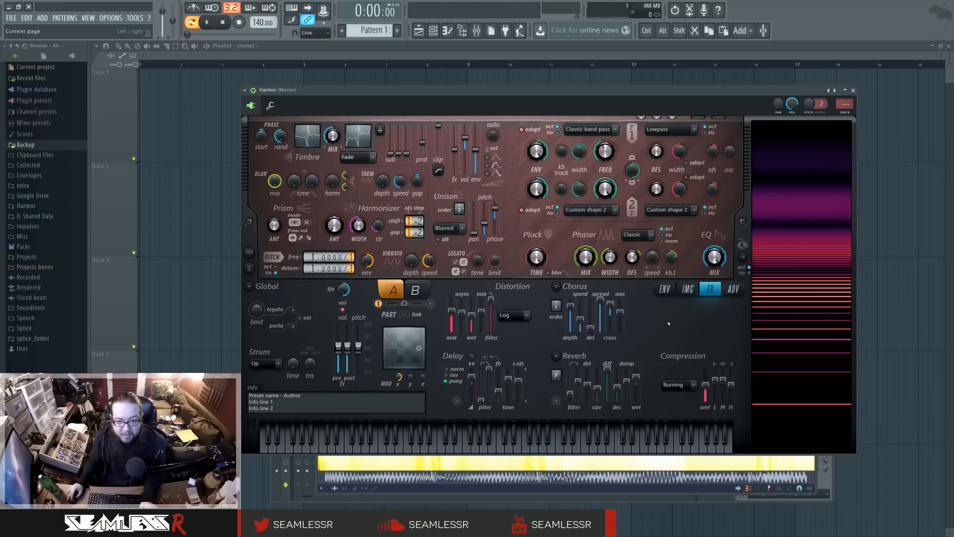
# Flatten the whole Local EQ curve to the centre line and audition the modulation X sweep without it.
pyautogui.click(664, 289)
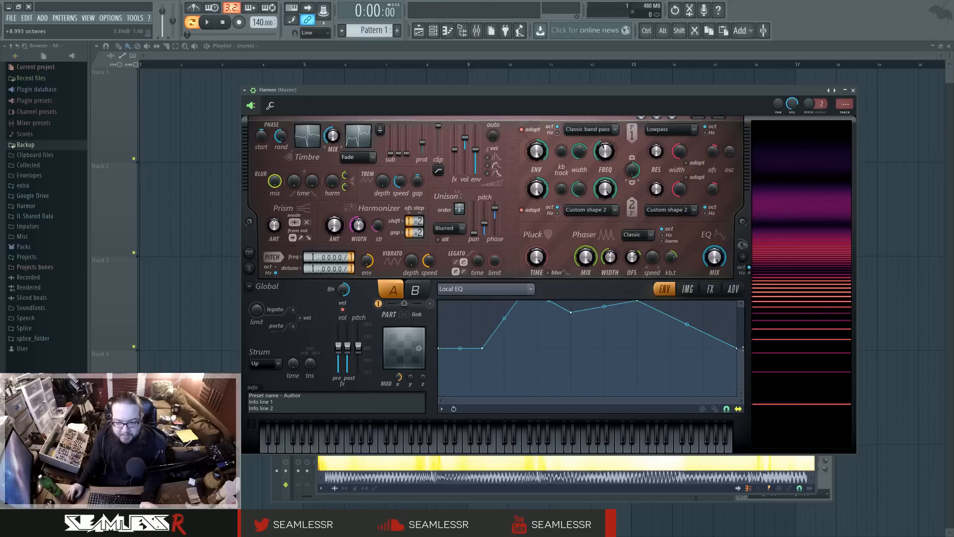
pyautogui.moveTo(742, 348); pyautogui.dragTo(743, 328)
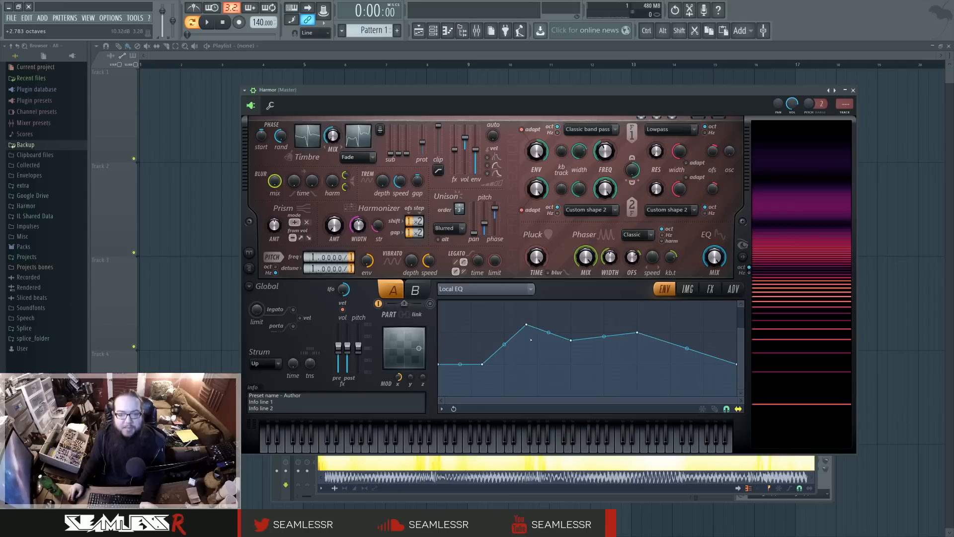
pyautogui.moveTo(531, 338)
pyautogui.mouseDown()
pyautogui.moveTo(527, 363)
pyautogui.moveTo(556, 363)
pyautogui.moveTo(644, 332)
pyautogui.moveTo(637, 365)
pyautogui.mouseUp()
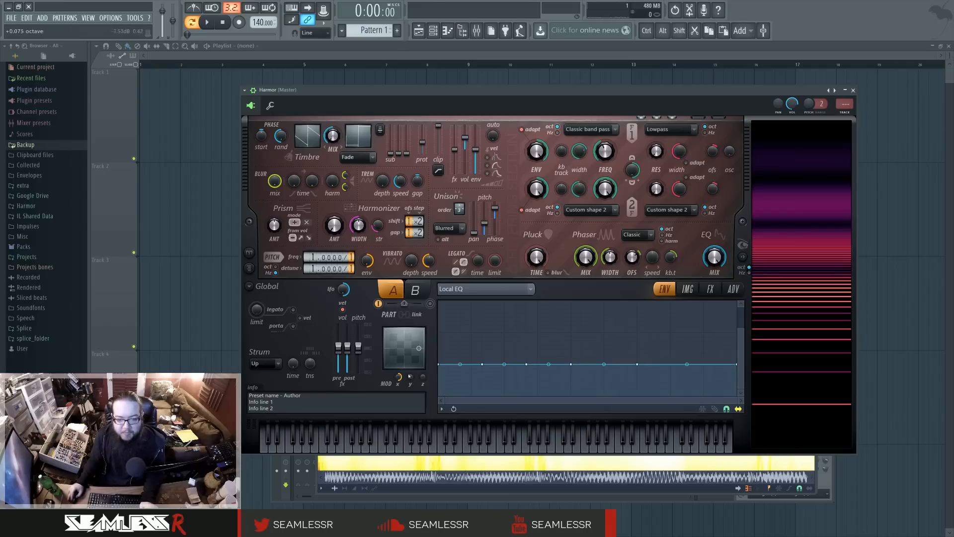
pyautogui.moveTo(397, 377); pyautogui.dragTo(397, 365)
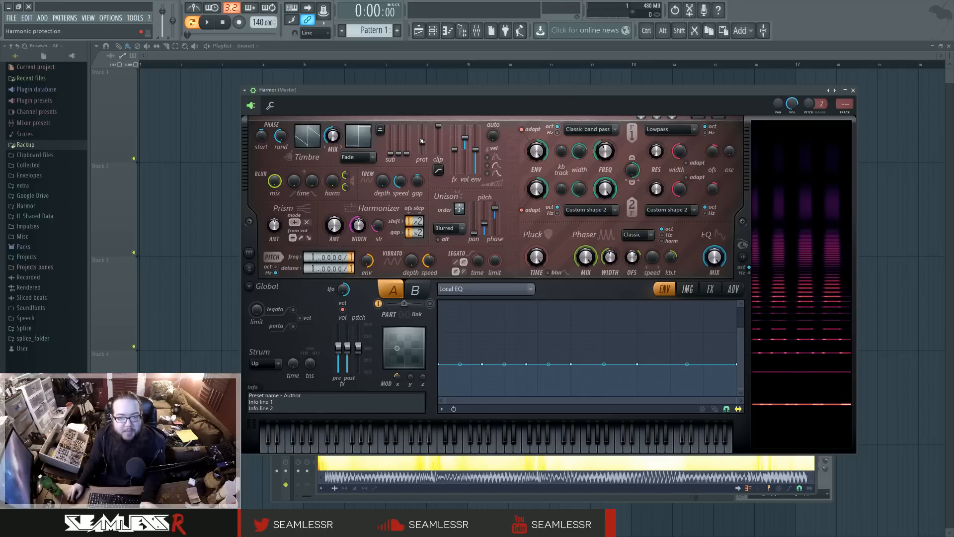
pyautogui.moveTo(397, 377)
pyautogui.mouseDown()
pyautogui.moveTo(397, 347)
pyautogui.moveTo(397, 377)
pyautogui.mouseUp()
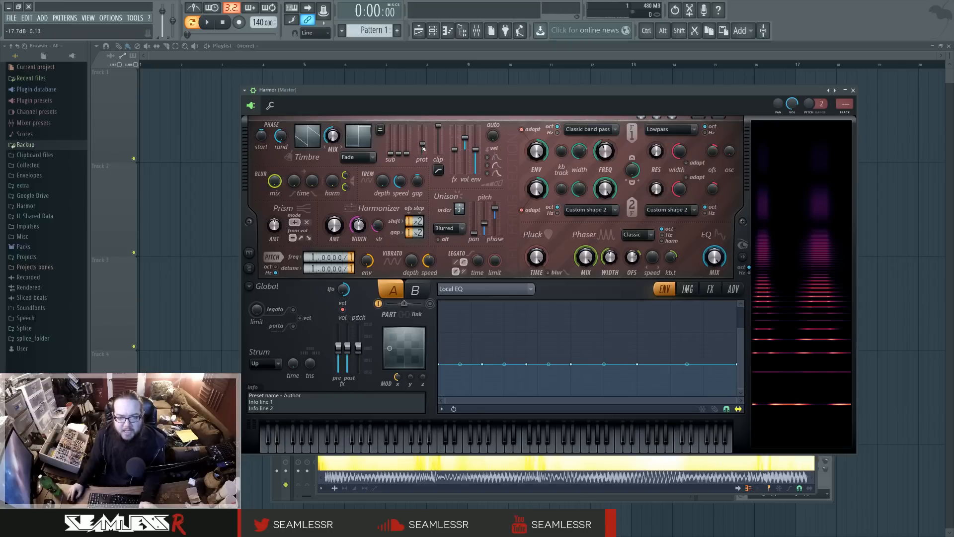
# Shape the Local EQ with equal peaks at the third and fifth points and a shallow dip between them, and briefly test a raised first point.
pyautogui.moveTo(527, 364); pyautogui.dragTo(526, 332)
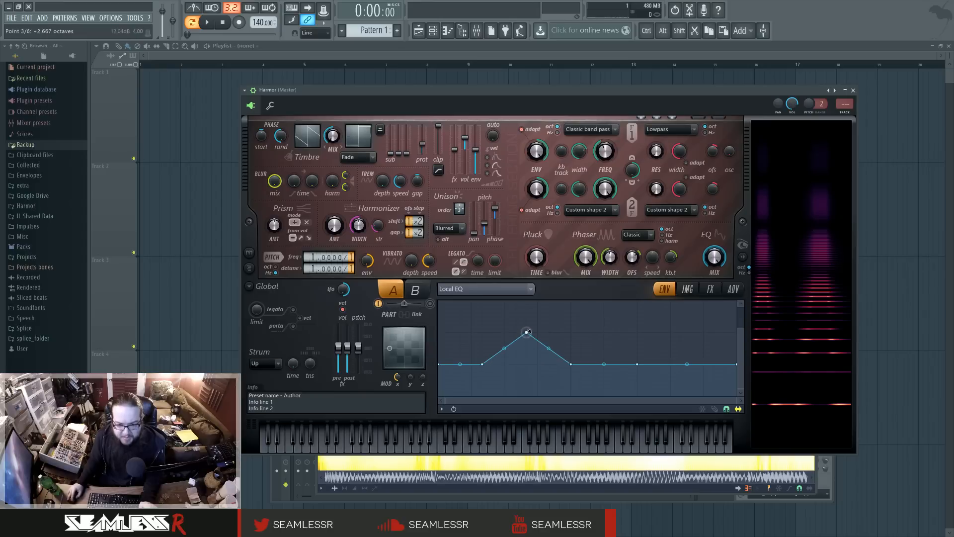
pyautogui.moveTo(637, 364); pyautogui.dragTo(637, 332)
pyautogui.moveTo(572, 365); pyautogui.dragTo(576, 350)
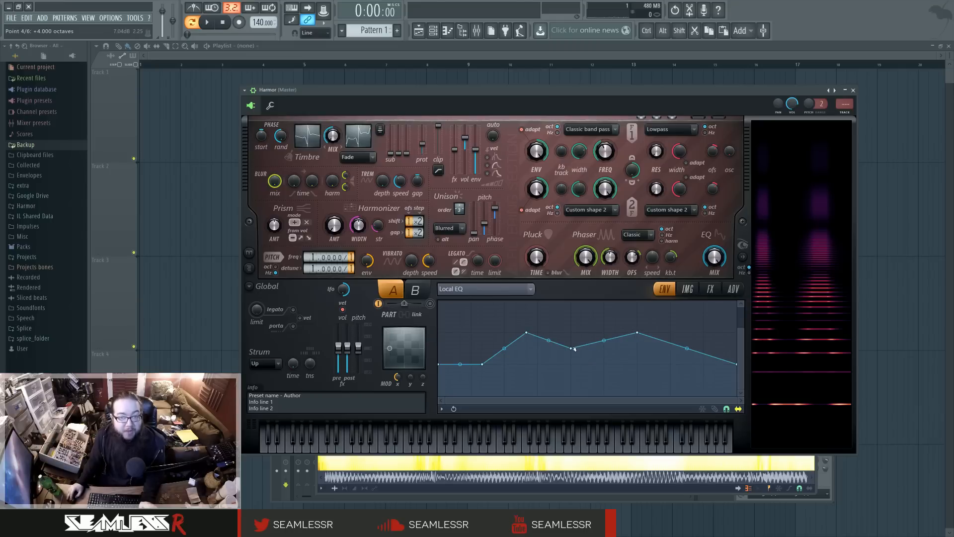
pyautogui.moveTo(439, 365); pyautogui.dragTo(440, 309)
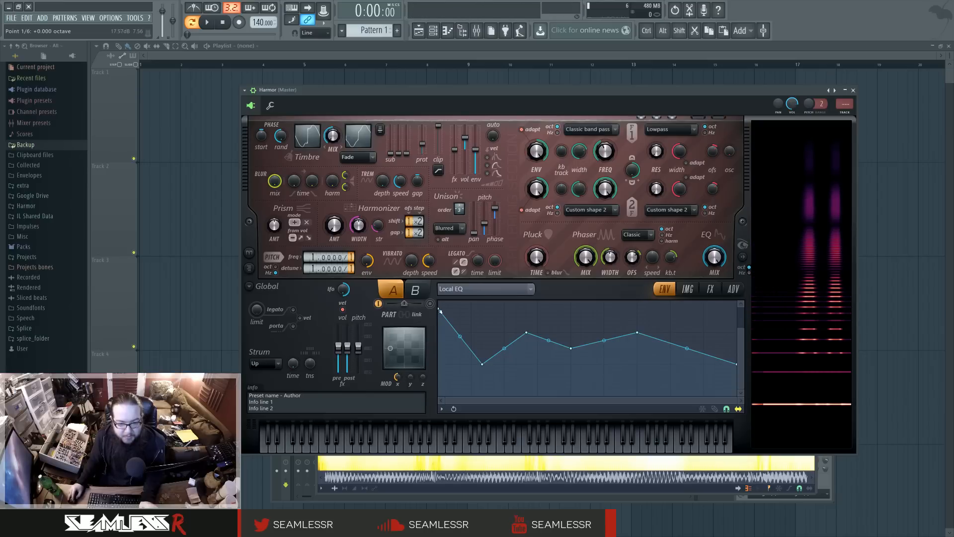
pyautogui.moveTo(439, 309); pyautogui.dragTo(439, 365)
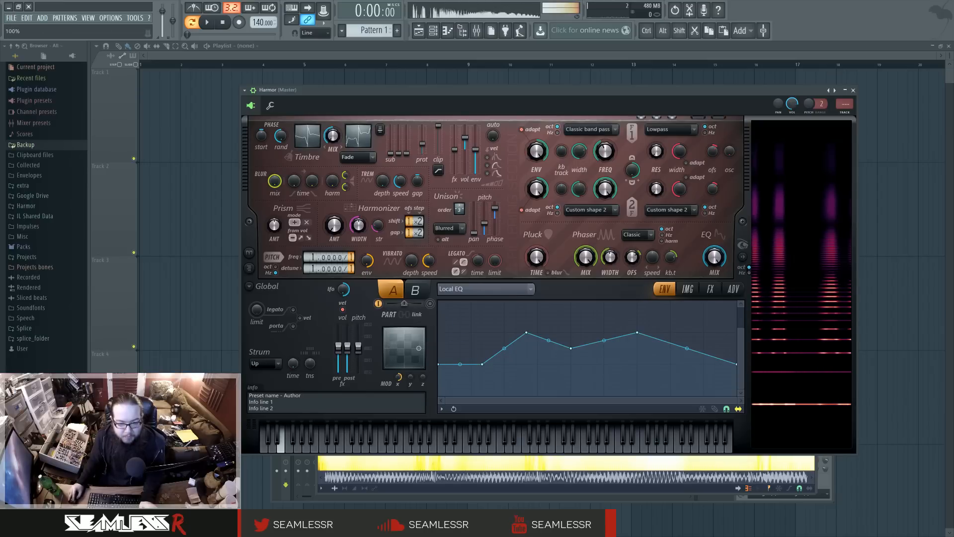
# Lower the first peak of the Local EQ slightly below the second one and audition the modulation X sweep.
pyautogui.moveTo(526, 332); pyautogui.dragTo(571, 354)
pyautogui.moveTo(636, 339)
pyautogui.mouseDown()
pyautogui.moveTo(639, 304)
pyautogui.moveTo(681, 310)
pyautogui.moveTo(649, 319)
pyautogui.moveTo(637, 338)
pyautogui.mouseUp()
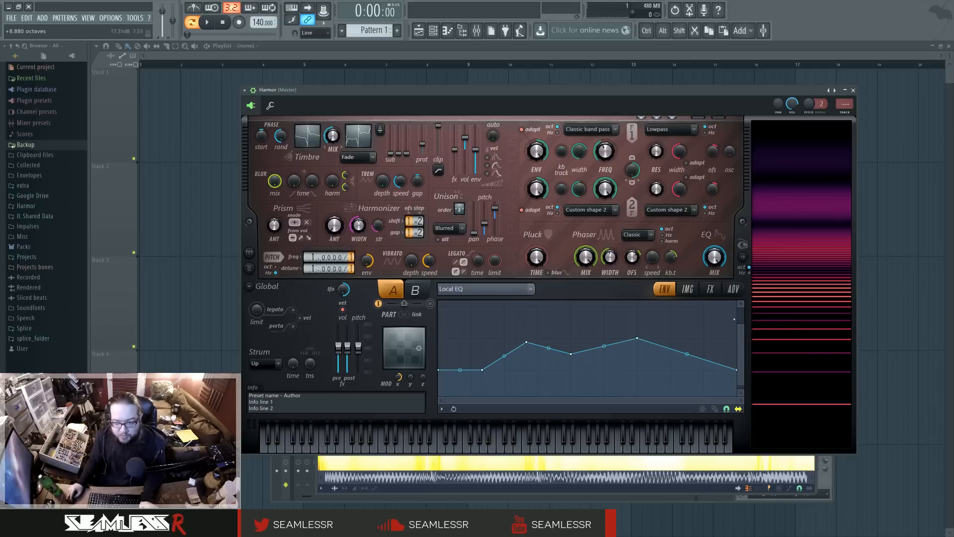
pyautogui.moveTo(741, 336); pyautogui.dragTo(741, 342)
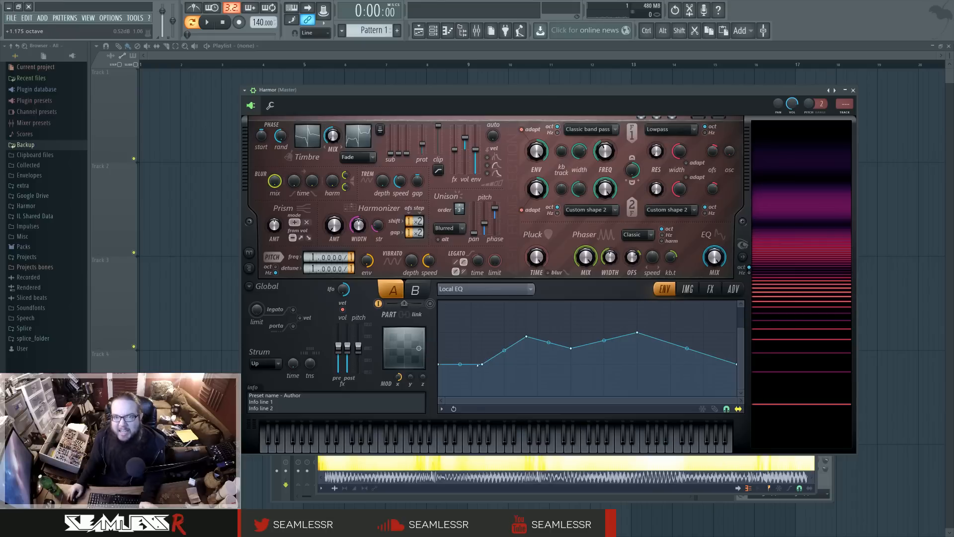
pyautogui.moveTo(398, 377)
pyautogui.mouseDown()
pyautogui.moveTo(398, 393)
pyautogui.moveTo(398, 374)
pyautogui.mouseUp()
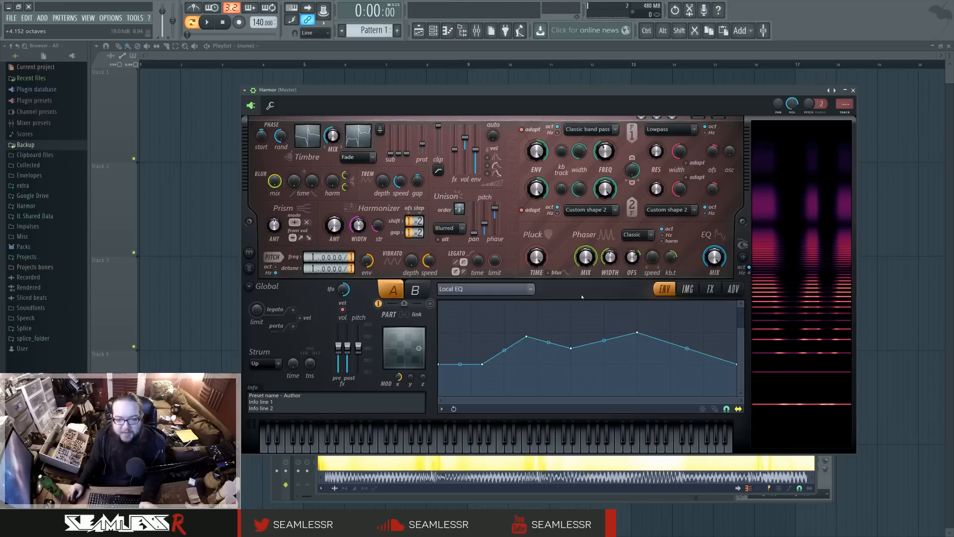
# Raise the distortion amount slightly in the effects section and audition it with the modulation X sweep.
pyautogui.click(710, 289)
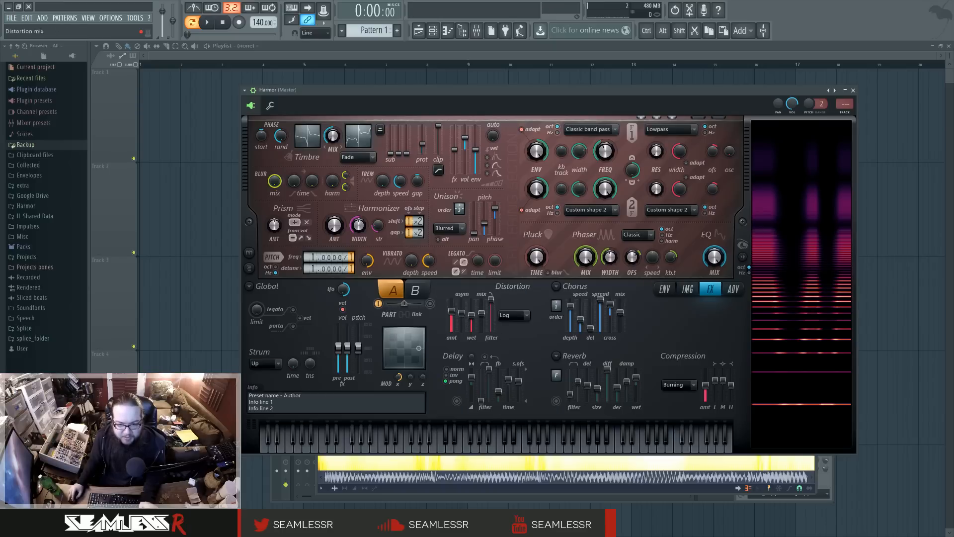
pyautogui.click(452, 311)
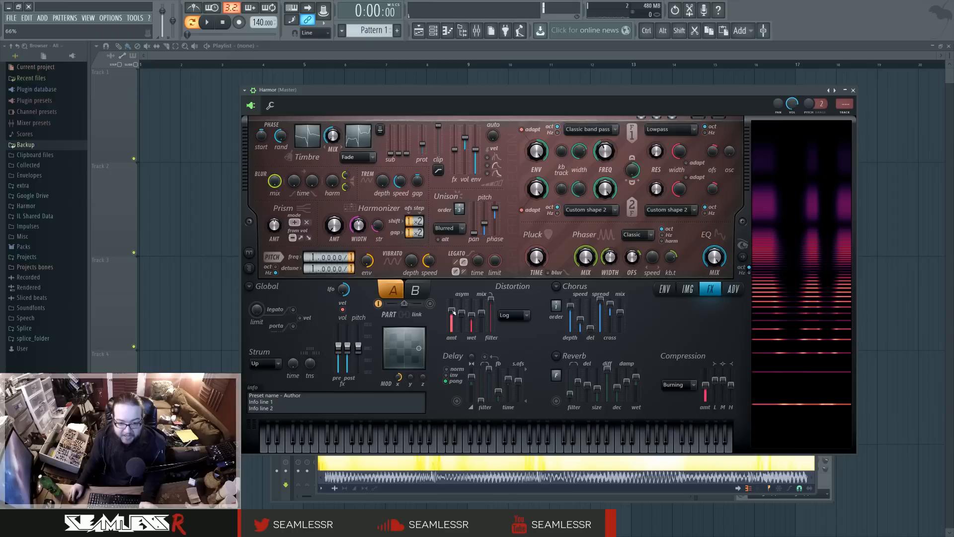
pyautogui.moveTo(455, 311); pyautogui.dragTo(447, 332)
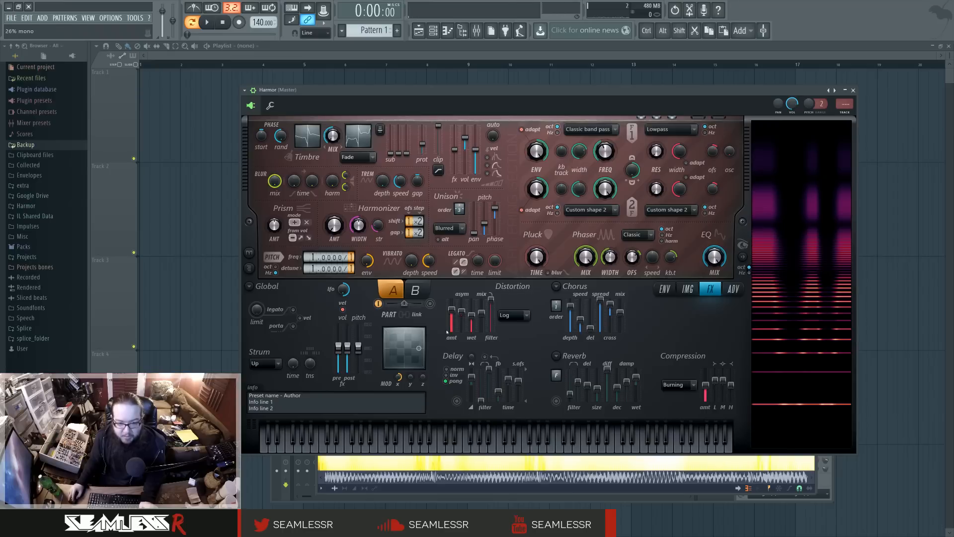
pyautogui.moveTo(400, 377); pyautogui.dragTo(400, 386)
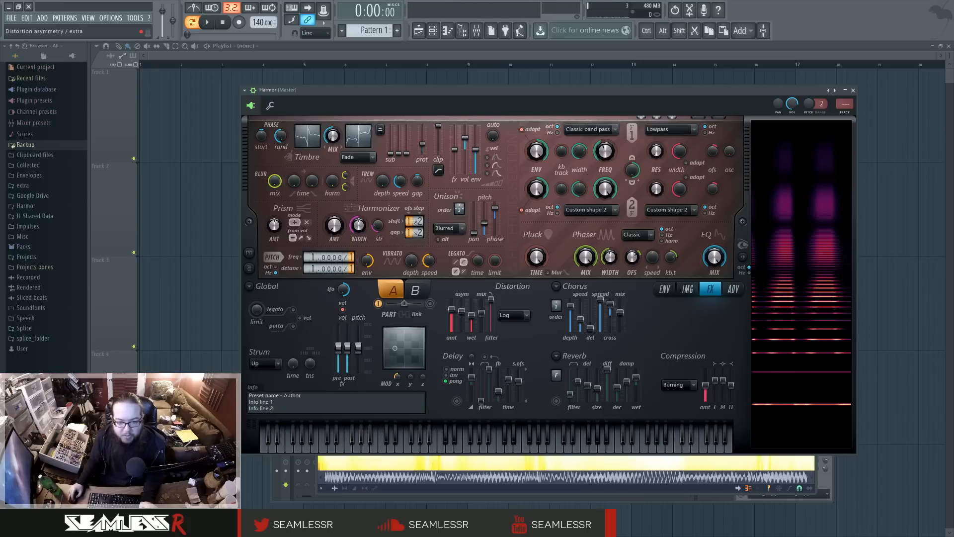
# Try a higher distortion asymmetry against the modulation X sweep, and return it to its earlier position.
pyautogui.moveTo(462, 311); pyautogui.dragTo(461, 305)
pyautogui.moveTo(400, 379); pyautogui.dragTo(400, 384)
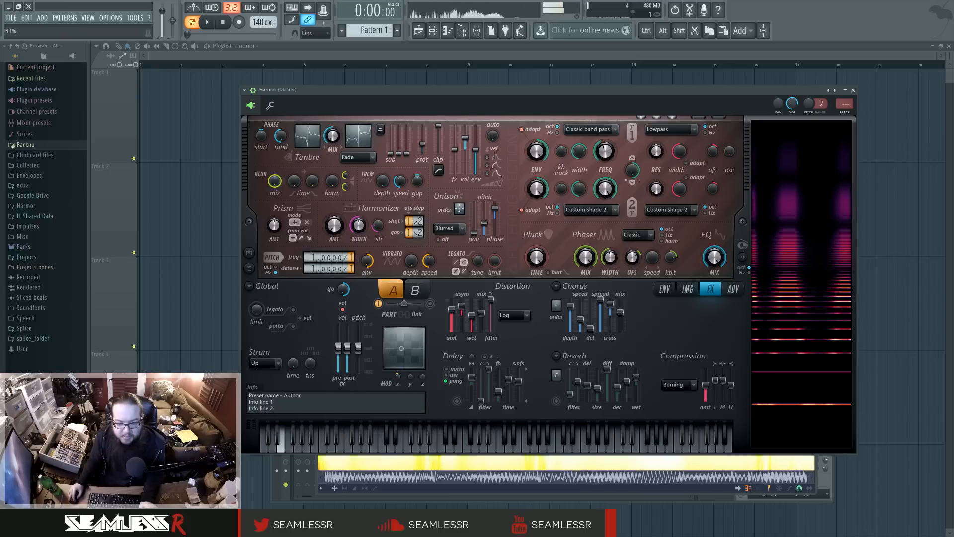
pyautogui.moveTo(461, 306); pyautogui.dragTo(464, 312)
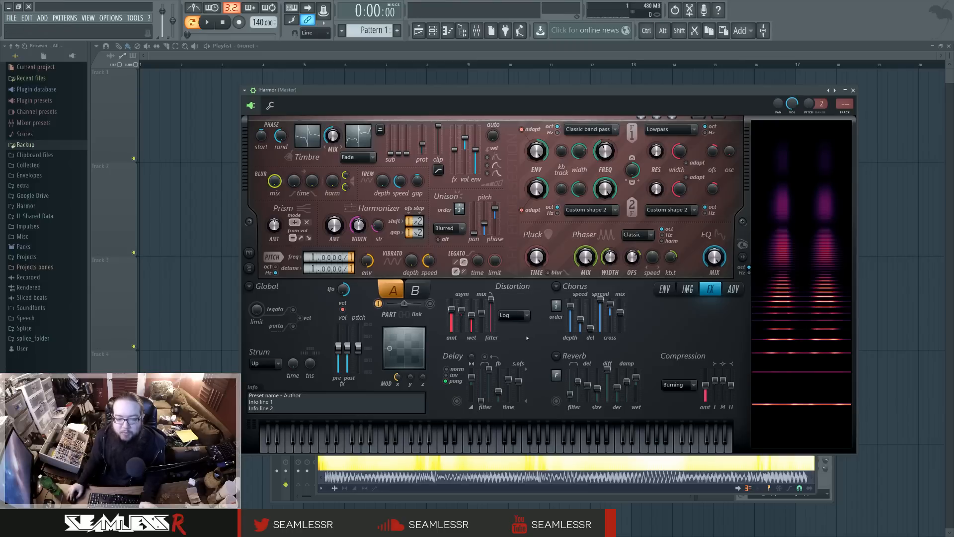
pyautogui.moveTo(398, 377); pyautogui.dragTo(398, 361)
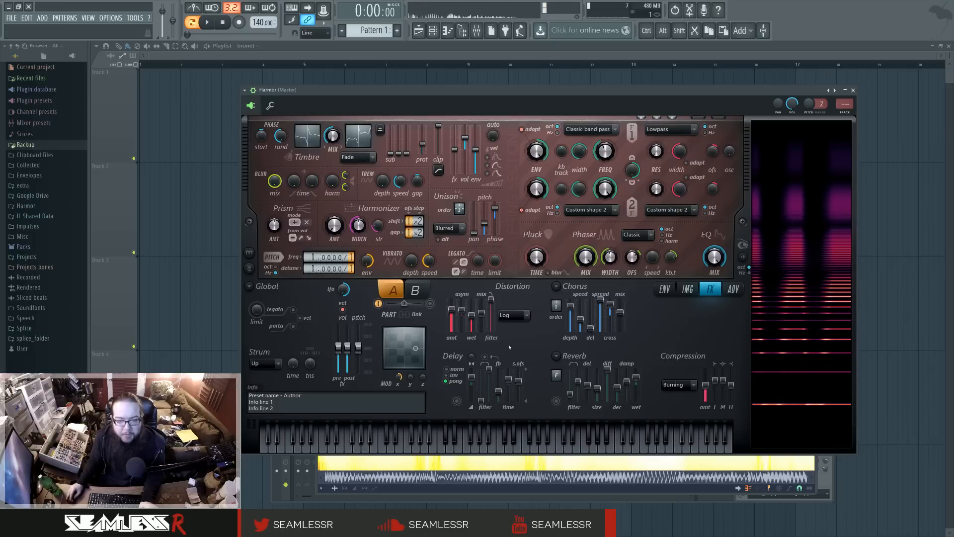
# Display the Harmonic unison pitch curve in the envelope editor, and look at the recorded sample's spectrum in Edison before returning to Harmor.
pyautogui.click(664, 289)
pyautogui.click(499, 290)
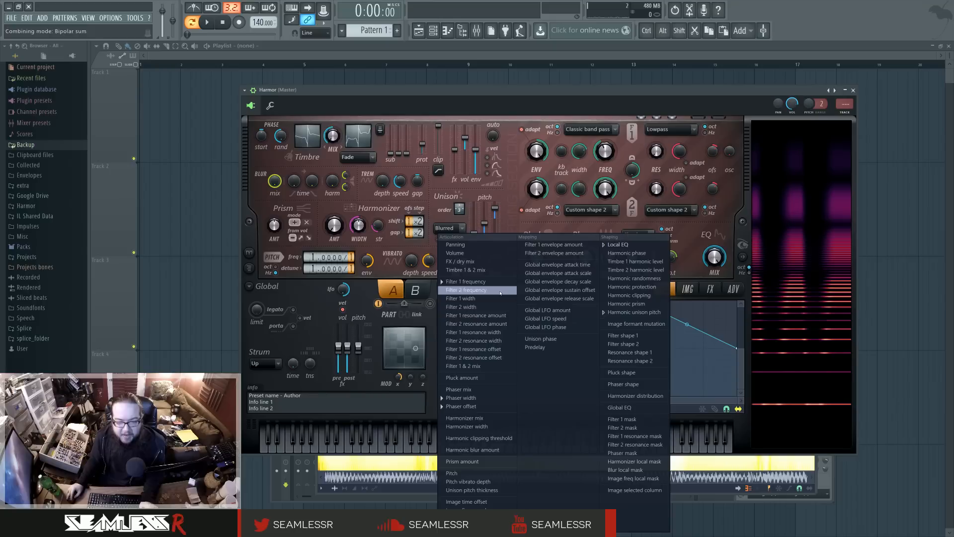
pyautogui.click(644, 314)
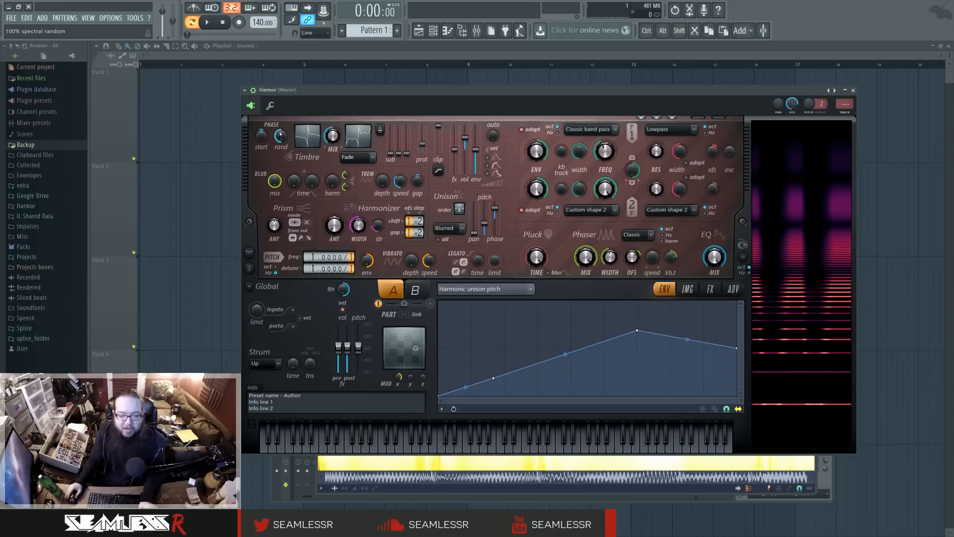
pyautogui.click(318, 461)
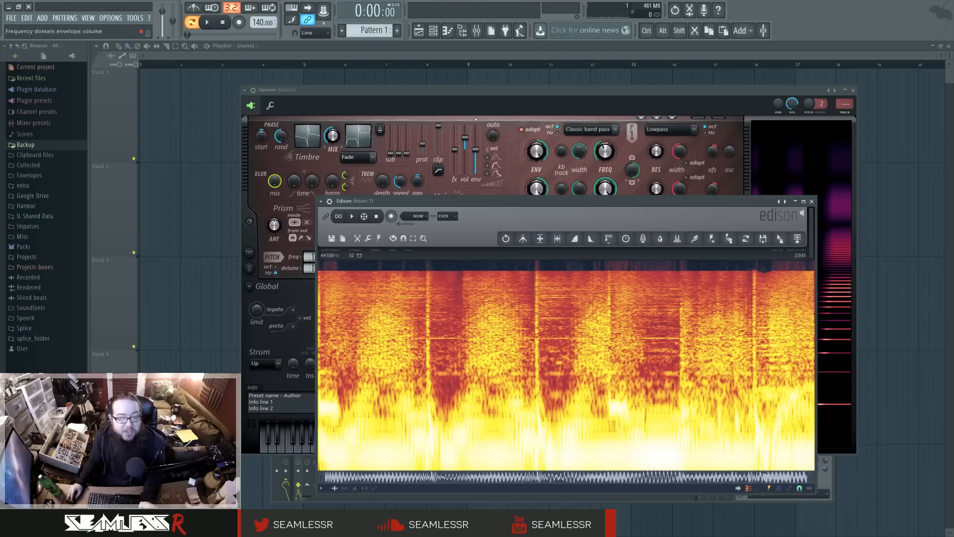
pyautogui.click(481, 93)
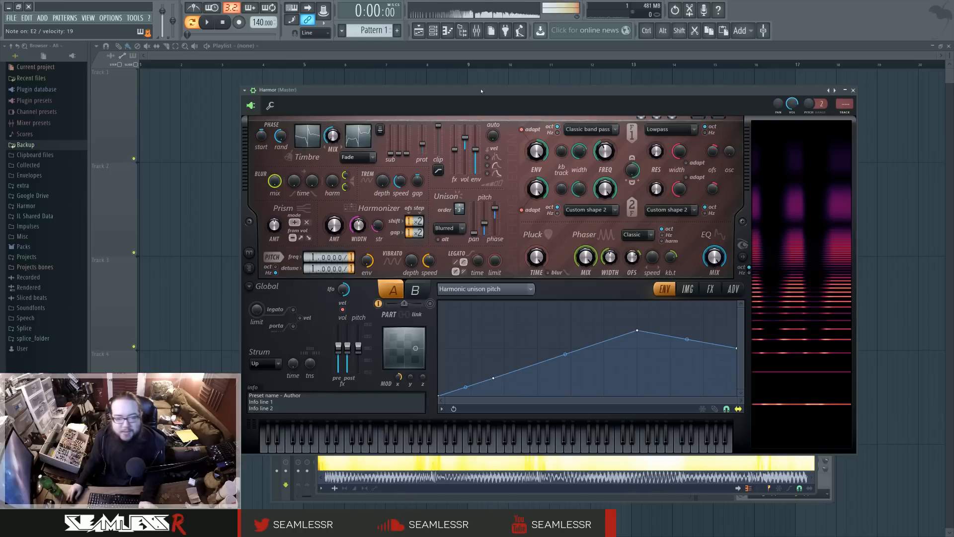
# Lower and raise the phase randomness, auditioning the modulation X sweep at each setting.
pyautogui.moveTo(281, 135); pyautogui.dragTo(281, 150)
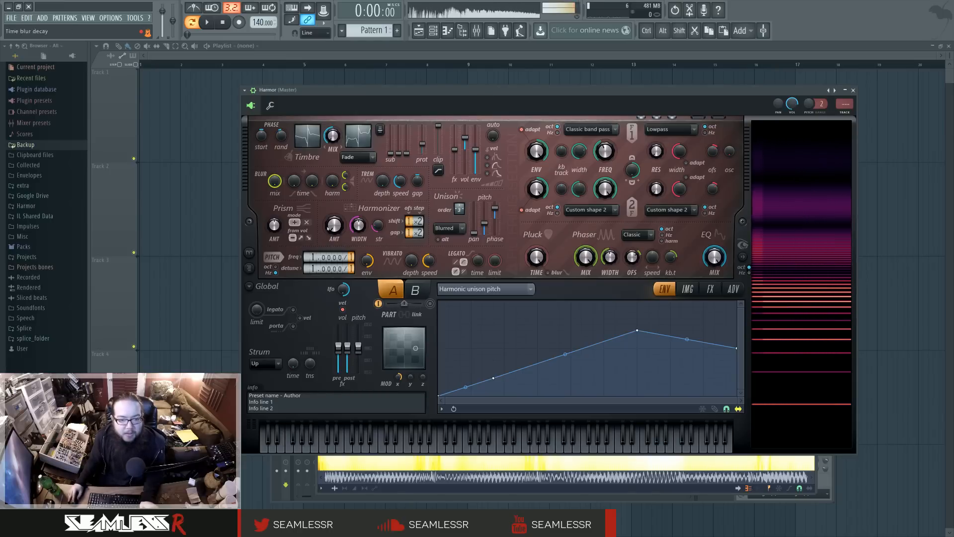
pyautogui.moveTo(398, 376); pyautogui.dragTo(399, 363)
pyautogui.moveTo(281, 136); pyautogui.dragTo(281, 115)
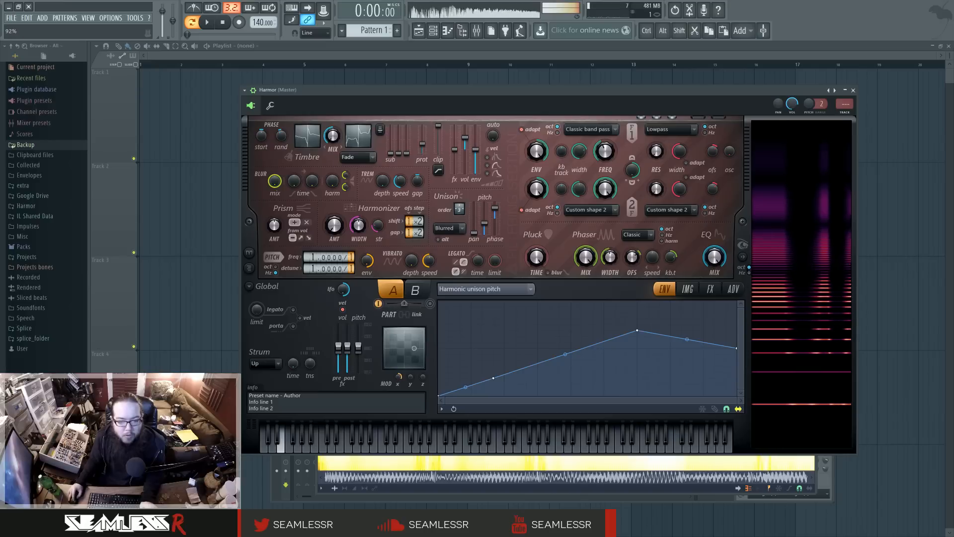
pyautogui.moveTo(399, 379)
pyautogui.mouseDown()
pyautogui.moveTo(399, 428)
pyautogui.moveTo(398, 395)
pyautogui.mouseUp()
# Review the effects, advanced and image settings, and return to the envelope editor.
pyautogui.click(710, 289)
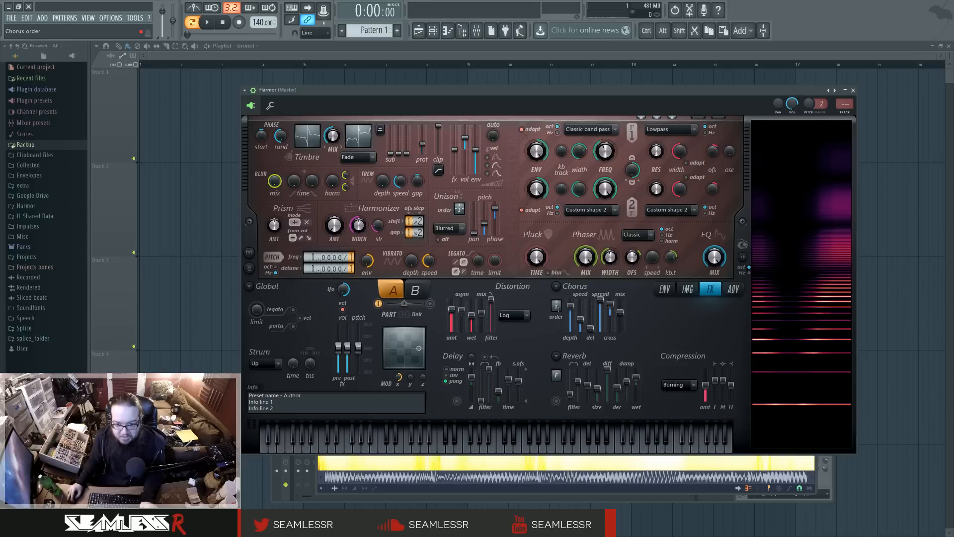
pyautogui.click(738, 290)
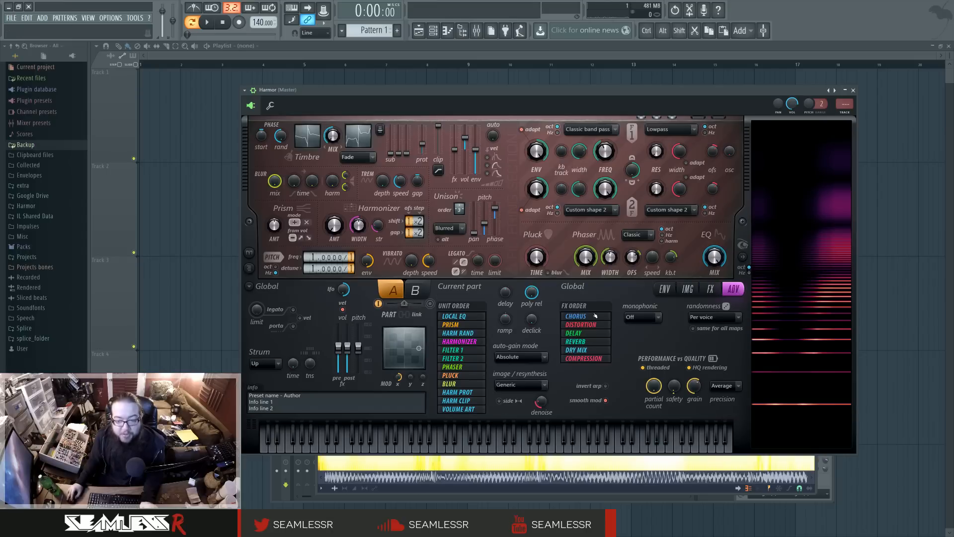
pyautogui.click(687, 289)
pyautogui.click(712, 290)
pyautogui.click(665, 288)
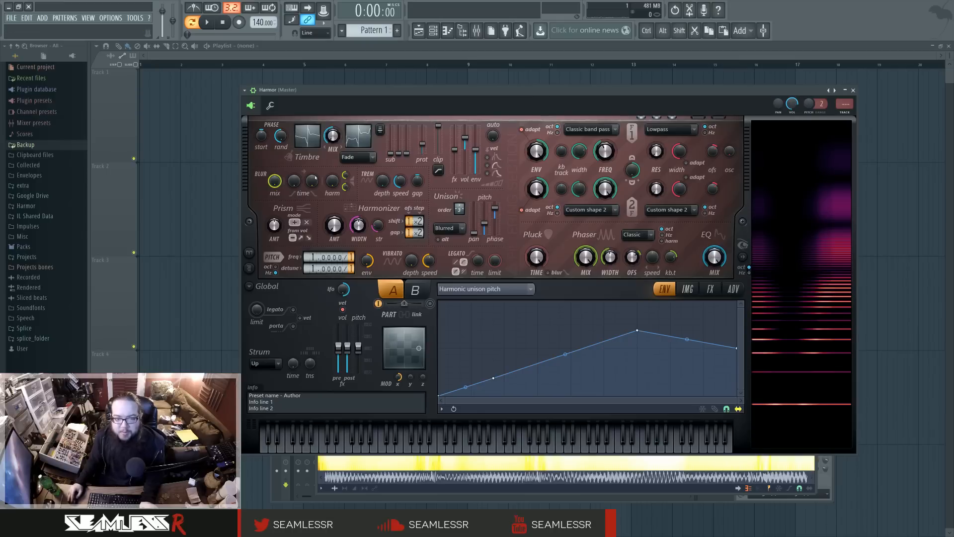
# Look through the envelope editor's targets and the phaser types, keeping Harmonic unison pitch and Classic, and display the effects settings.
pyautogui.moveTo(281, 137)
pyautogui.mouseDown()
pyautogui.moveTo(281, 116)
pyautogui.moveTo(282, 140)
pyautogui.mouseUp()
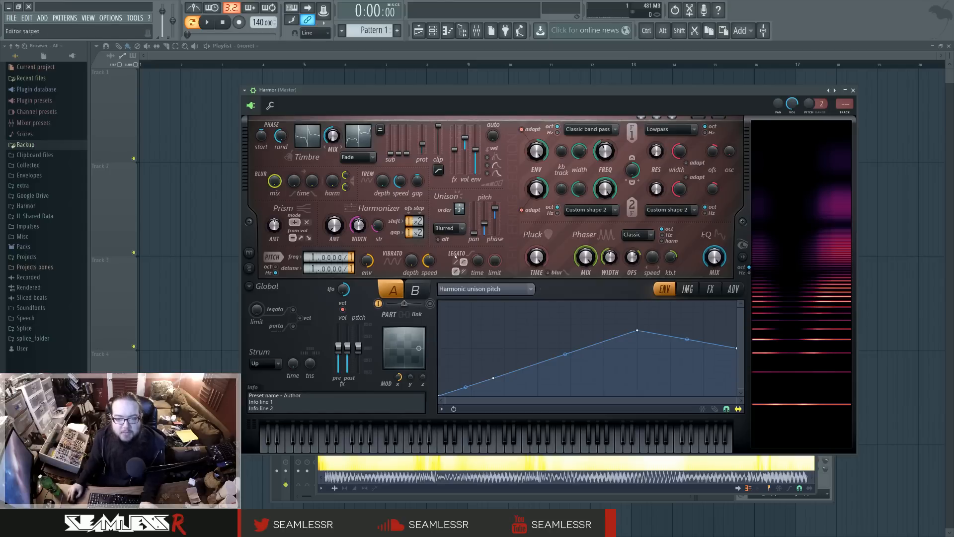
pyautogui.click(484, 289)
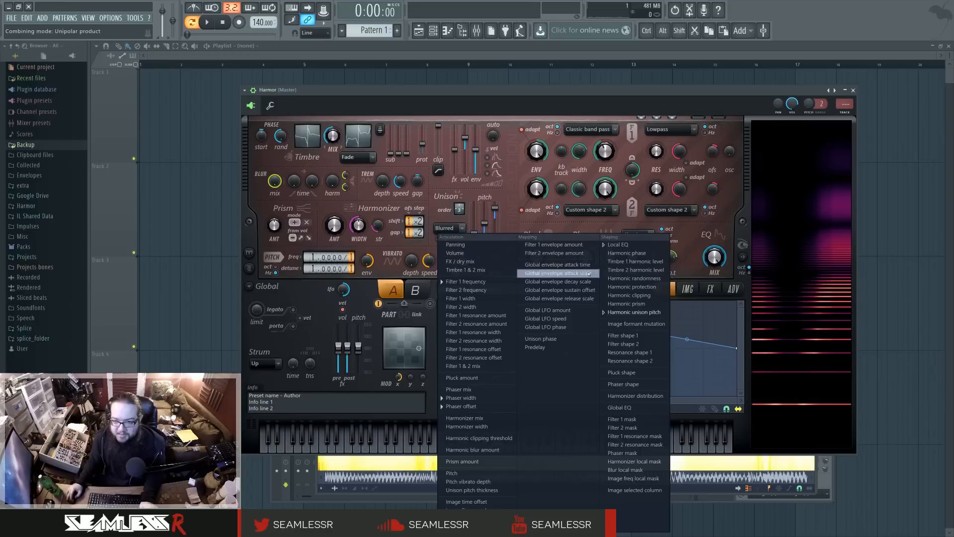
pyautogui.click(645, 311)
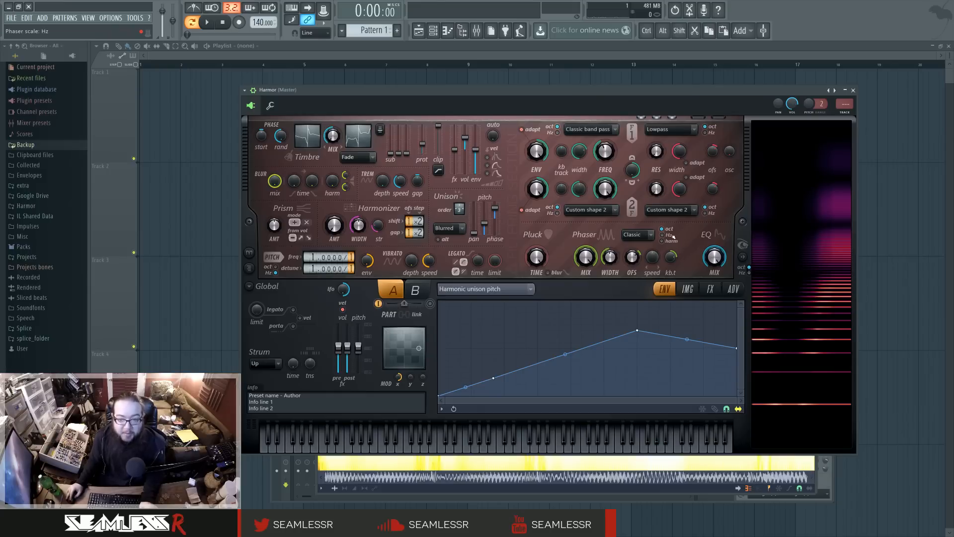
pyautogui.click(650, 234)
pyautogui.click(651, 235)
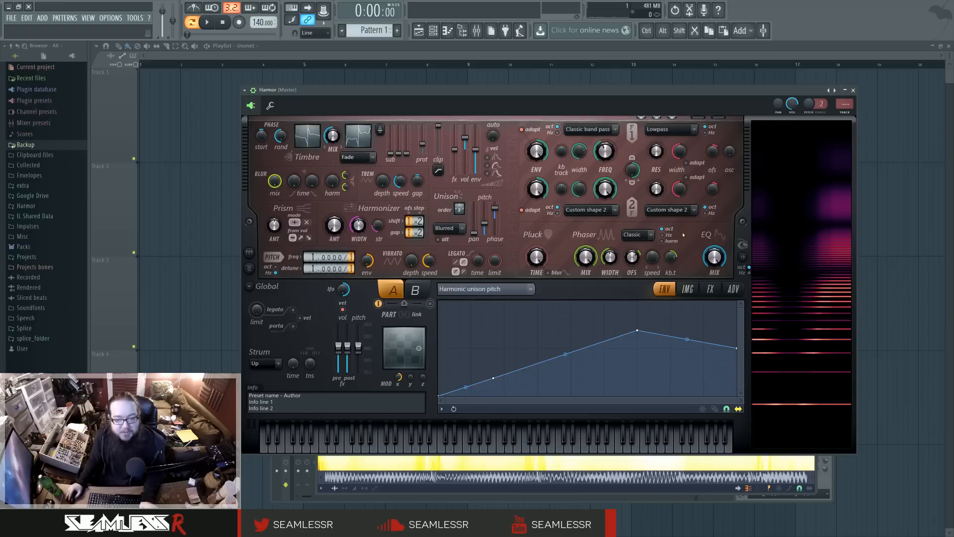
pyautogui.click(710, 289)
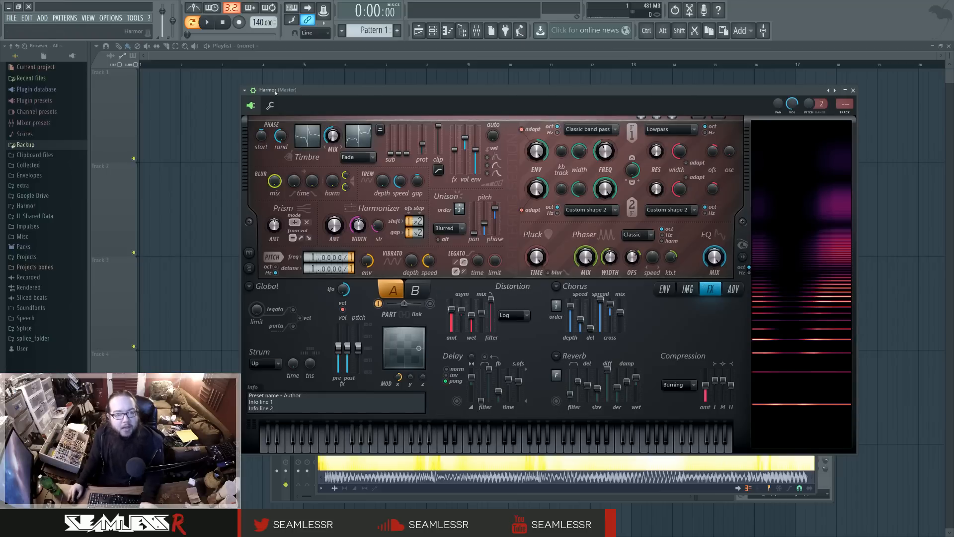
pyautogui.click(254, 90)
pyautogui.moveTo(398, 93)
pyautogui.mouseDown()
pyautogui.moveTo(398, 112)
pyautogui.moveTo(388, 103)
pyautogui.mouseUp()
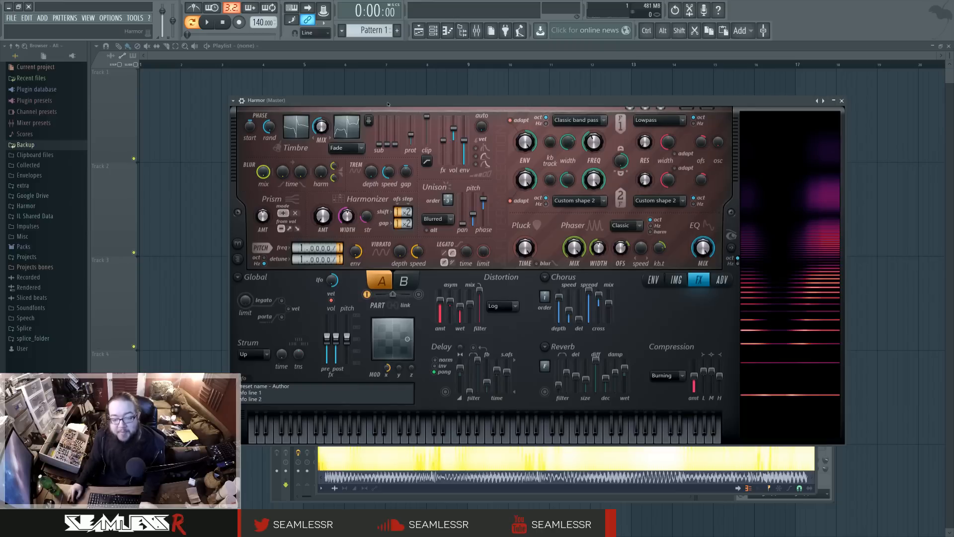
pyautogui.moveTo(388, 104)
pyautogui.mouseDown()
pyautogui.moveTo(365, 96)
pyautogui.moveTo(398, 107)
pyautogui.moveTo(389, 91)
pyautogui.moveTo(381, 97)
pyautogui.mouseUp()
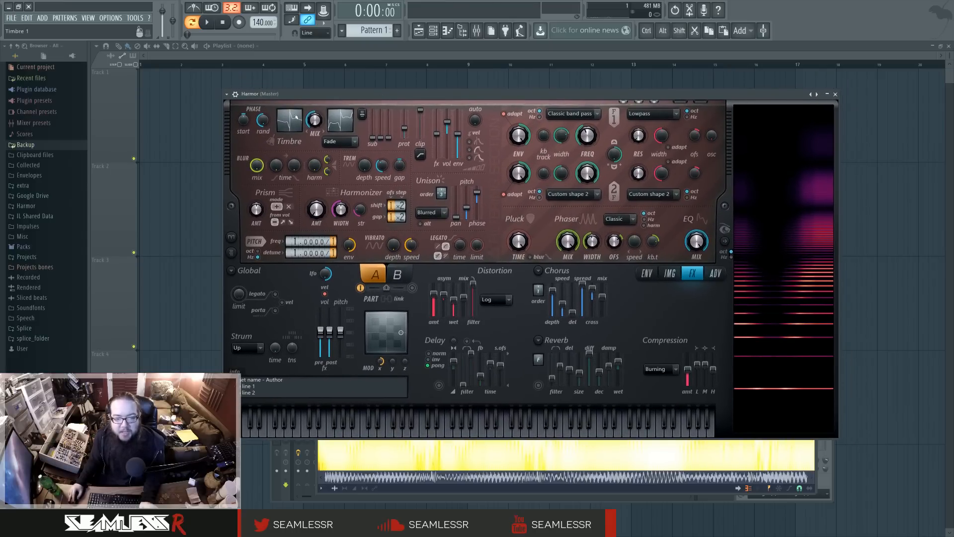
pyautogui.moveTo(421, 94); pyautogui.dragTo(427, 100)
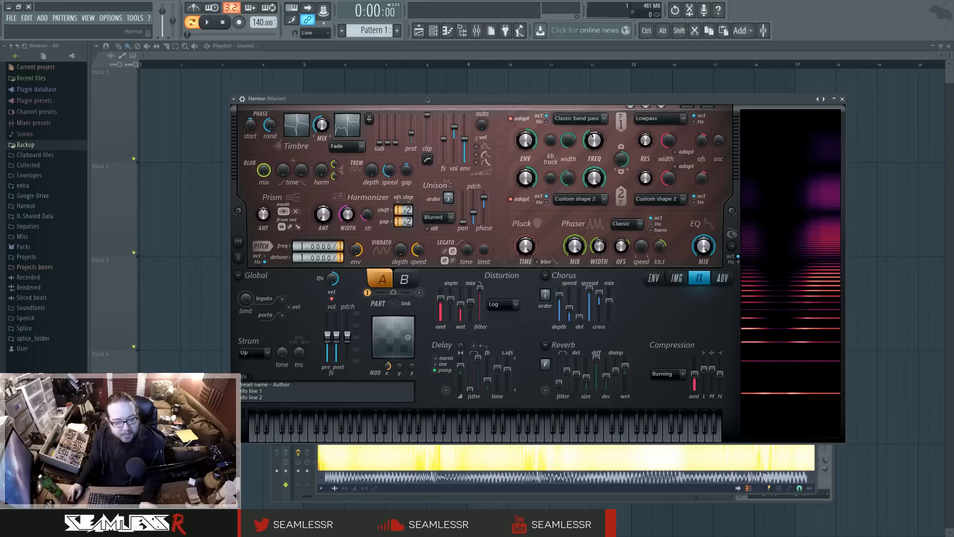
pyautogui.moveTo(427, 100)
pyautogui.mouseDown()
pyautogui.moveTo(434, 128)
pyautogui.moveTo(429, 100)
pyautogui.moveTo(420, 103)
pyautogui.mouseUp()
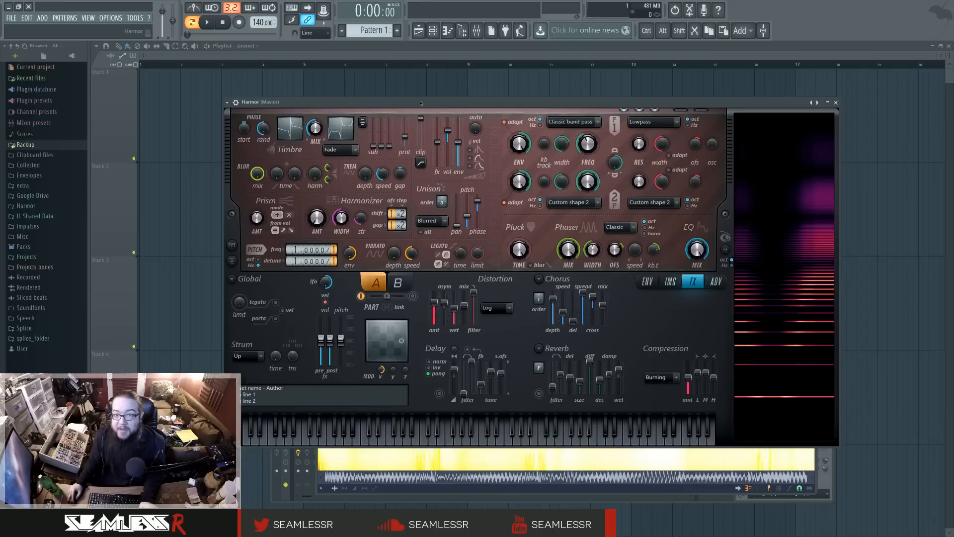
pyautogui.moveTo(421, 103); pyautogui.dragTo(423, 103)
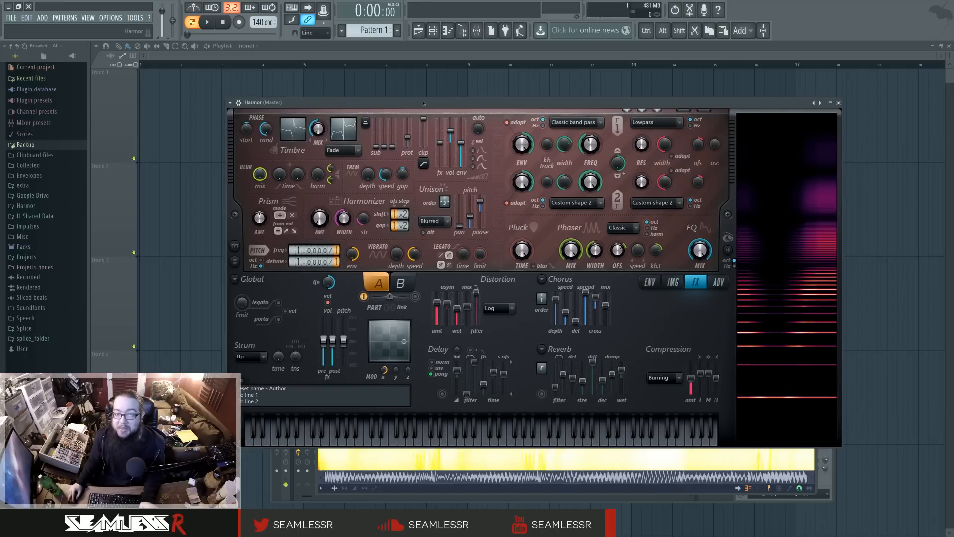